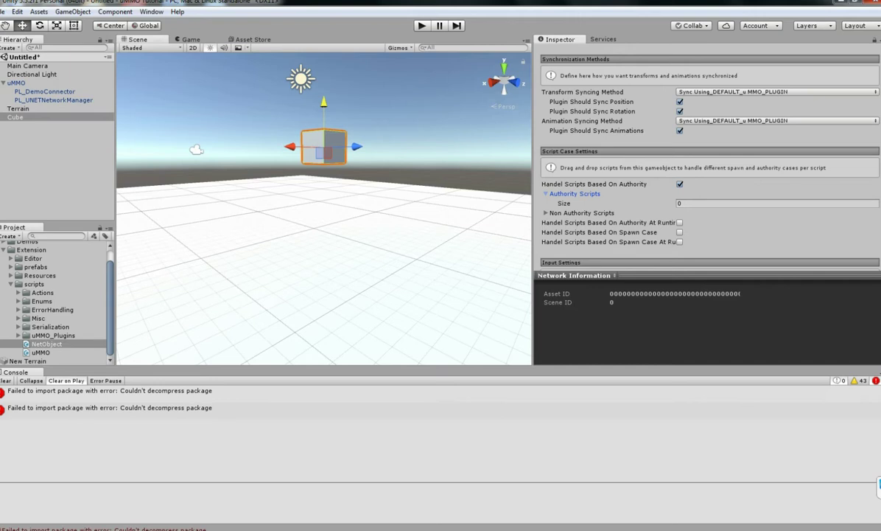
scroll(708, 163, down, 10)
scroll(707, 163, up, 6)
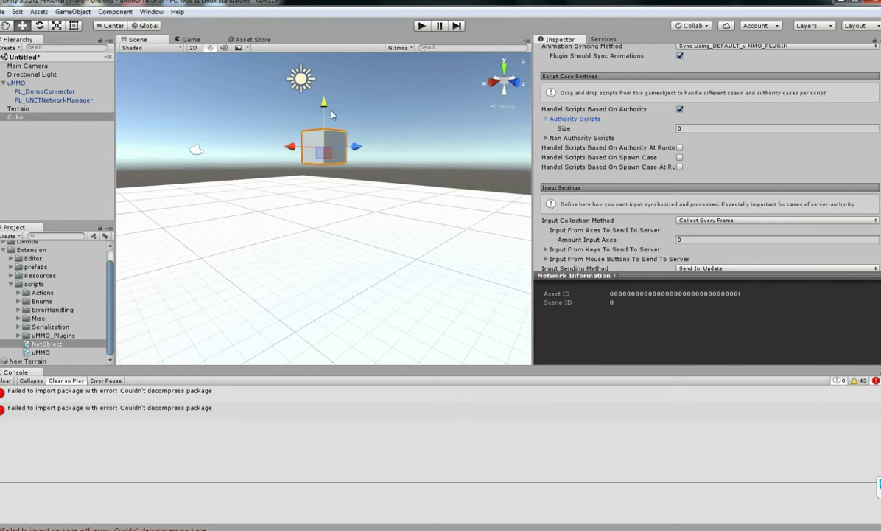
alt+drag(362, 150, 385, 165)
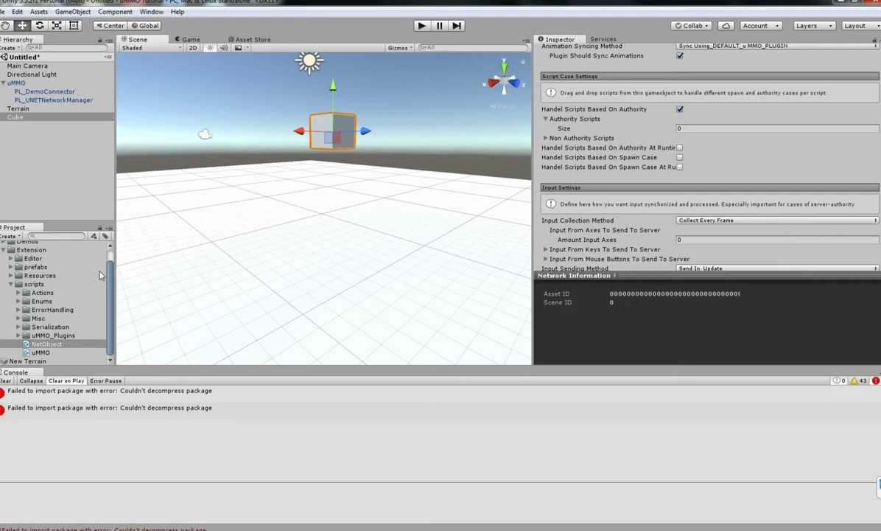
- Expand the Demos folder of the uMMO package and look through the project's folders
click(111, 293)
drag(111, 293, 109, 259)
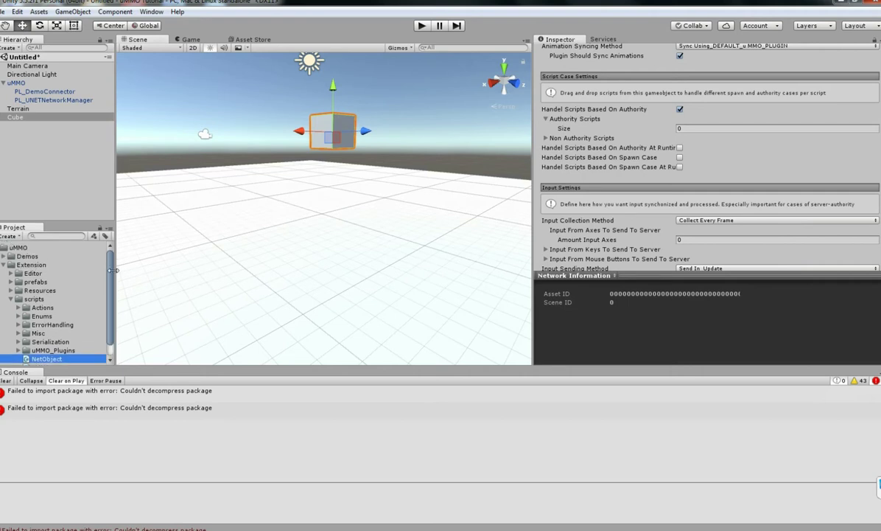
click(3, 256)
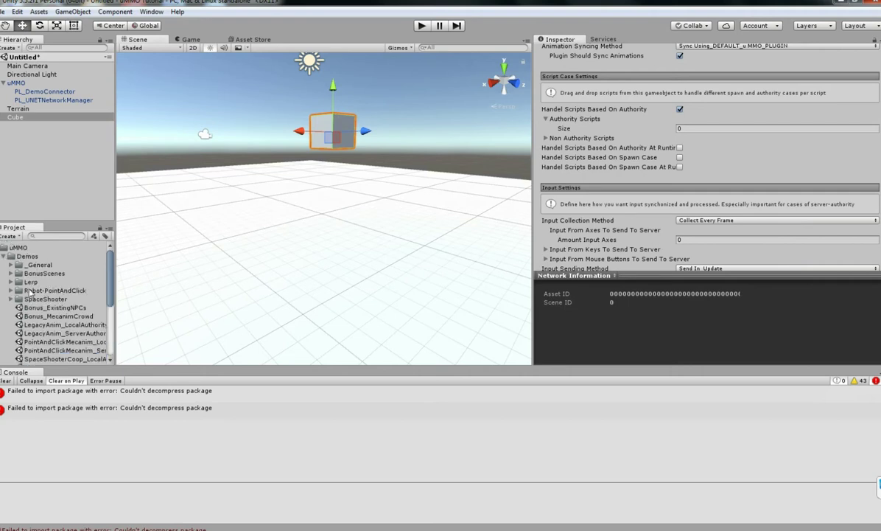
scroll(29, 293, down, 5)
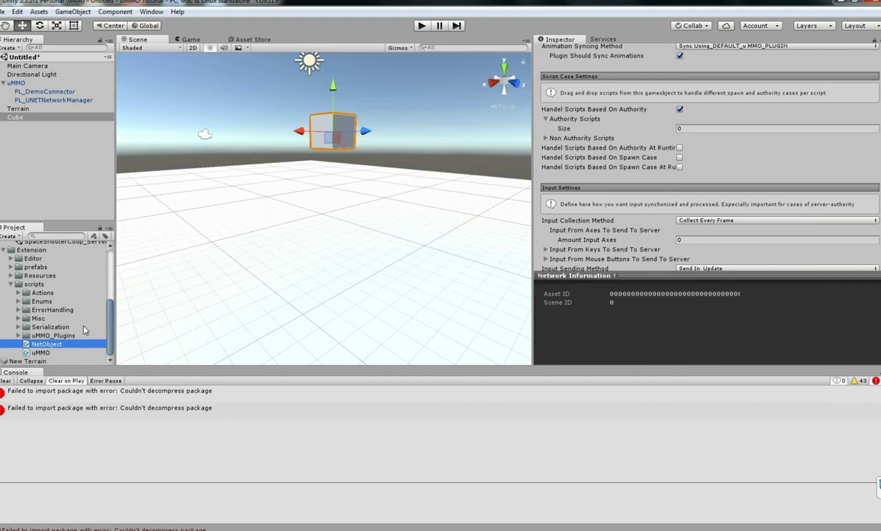
scroll(74, 325, up, 3)
scroll(75, 328, up, 3)
scroll(75, 328, down, 3)
scroll(74, 328, down, 3)
scroll(83, 252, up, 2)
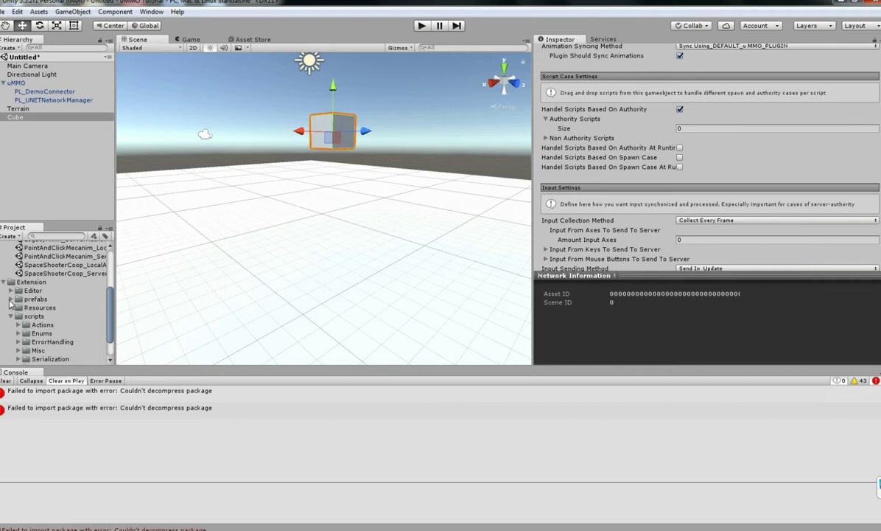
- Expand the prefabs and Resources folders inside the Extension folder to look at their contents
click(10, 306)
click(13, 307)
click(11, 307)
click(11, 299)
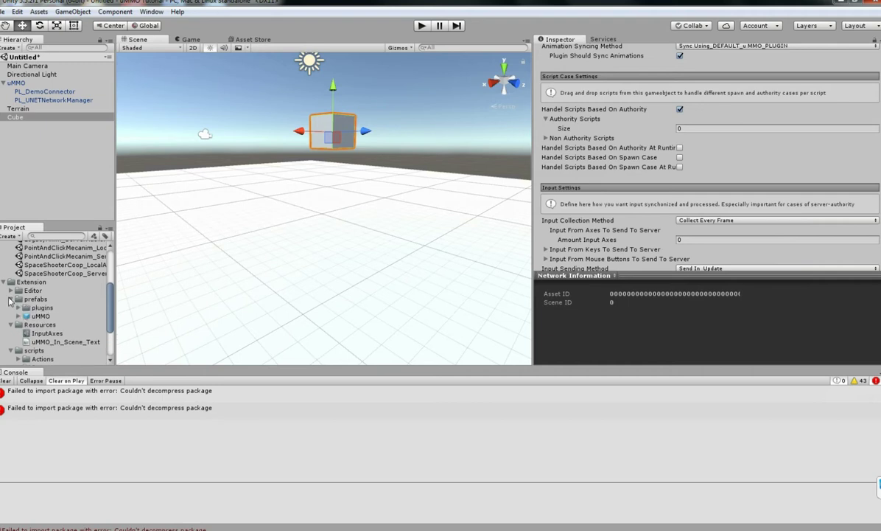
- Select the Lerp prefab in the Demos/Lerp/Prefab folder and review its components
scroll(9, 301, up, 5)
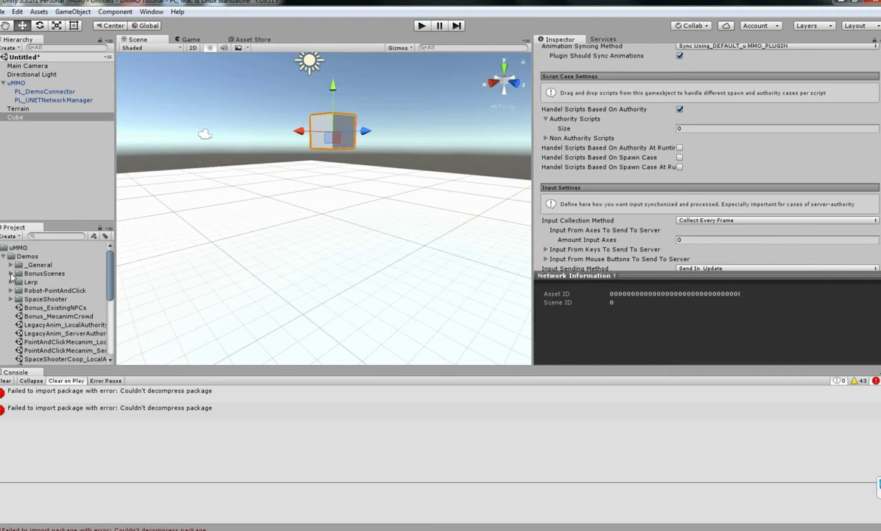
click(10, 282)
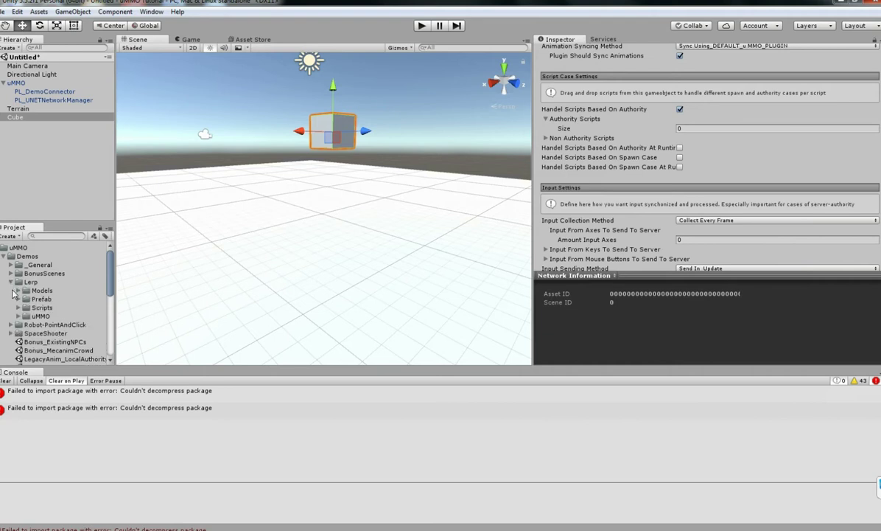
click(19, 299)
click(45, 307)
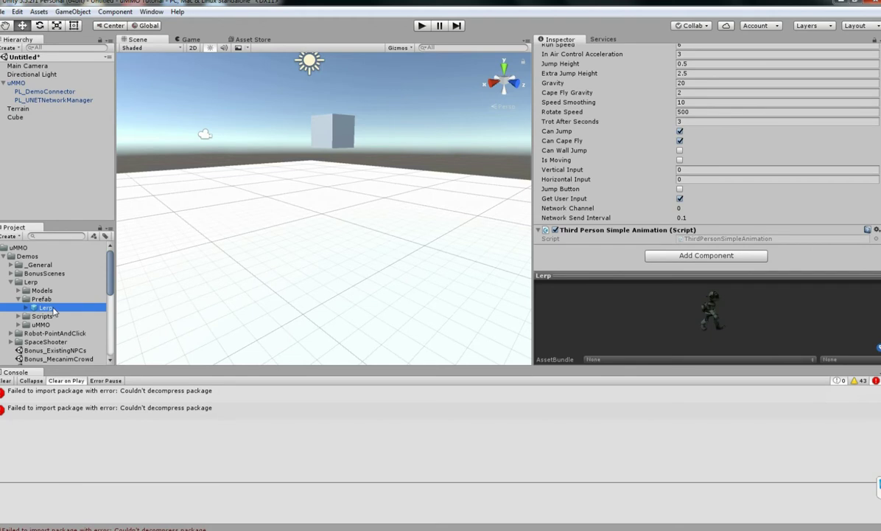
scroll(741, 203, up, 5)
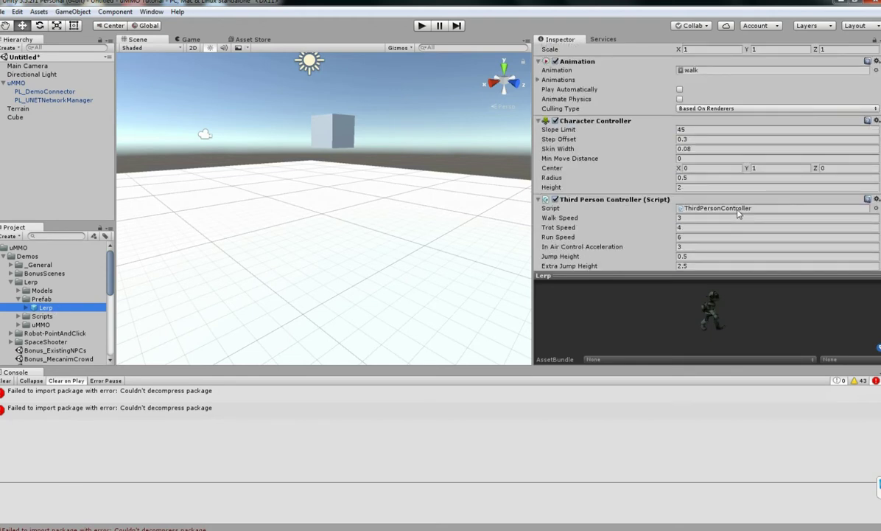
scroll(744, 202, up, 2)
scroll(742, 191, down, 8)
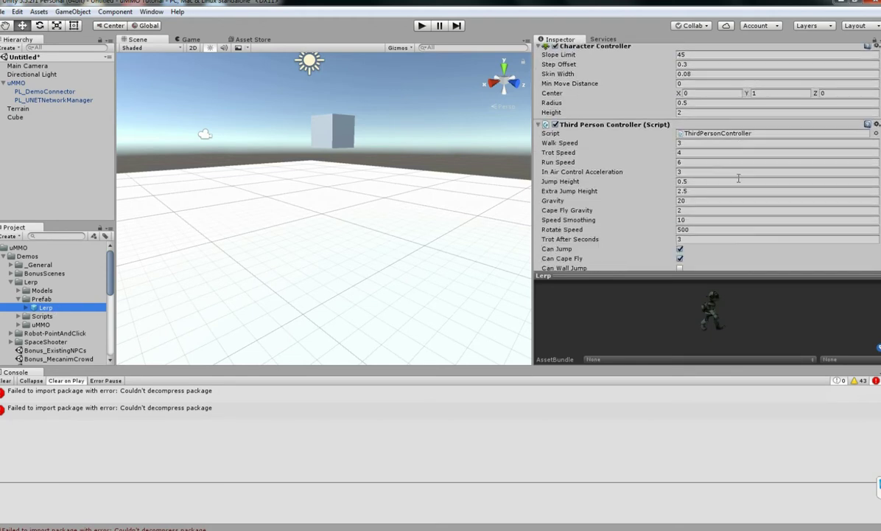
scroll(738, 178, up, 10)
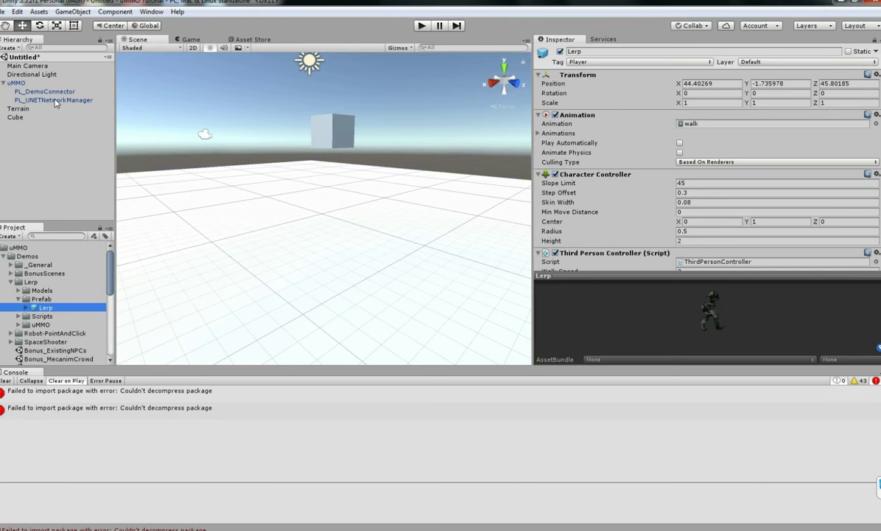
- Replace the cube in the scene hierarchy with the Lerp prefab, and clear the console
click(20, 118)
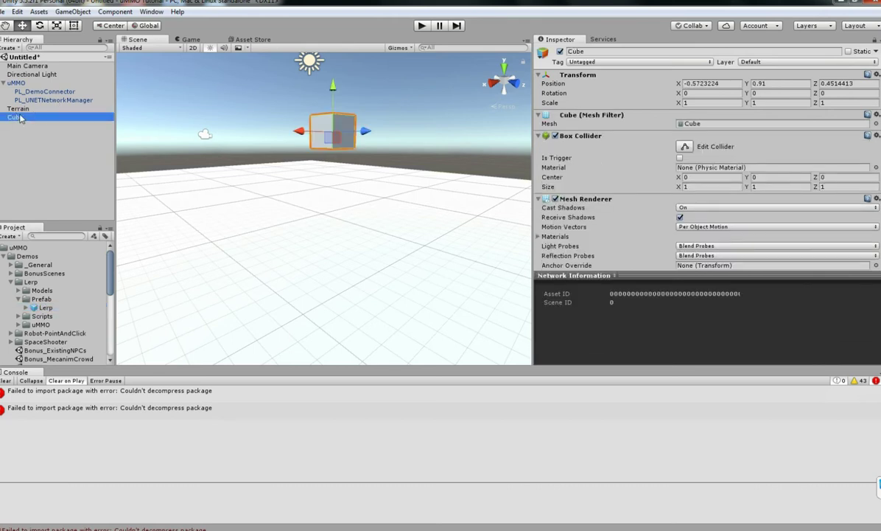
key(Delete)
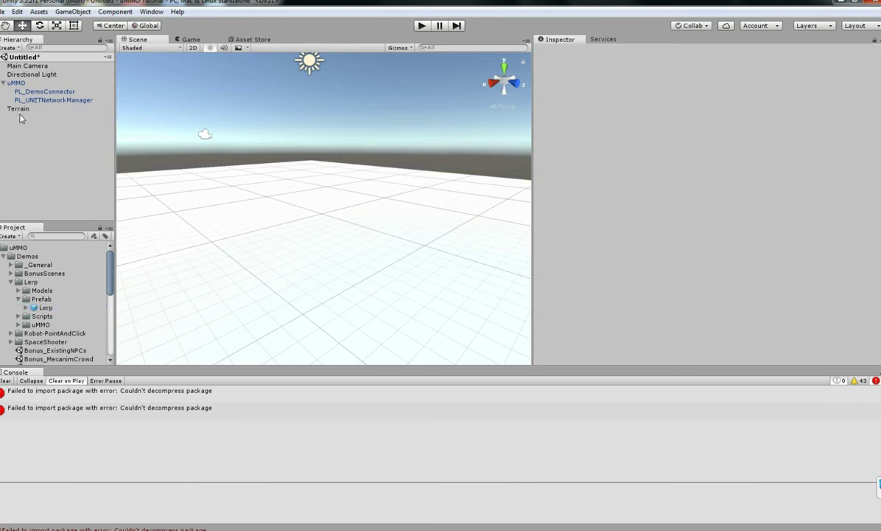
drag(45, 307, 31, 125)
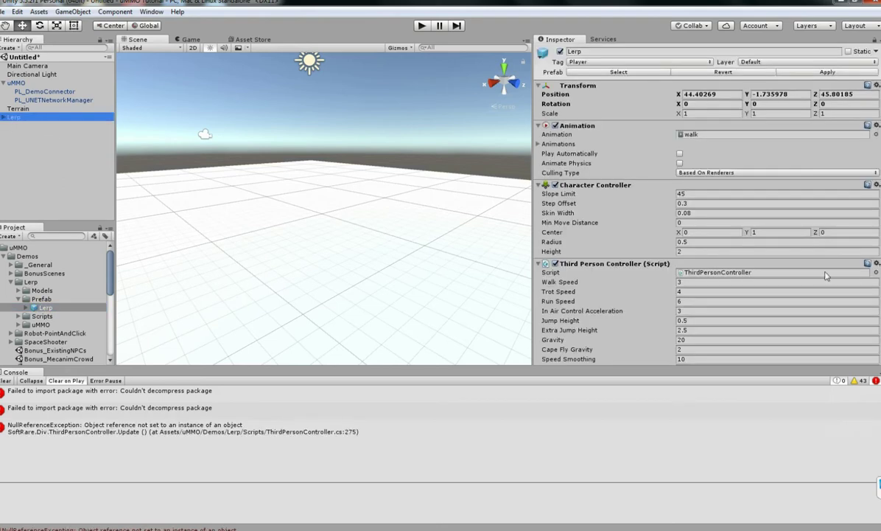
click(6, 381)
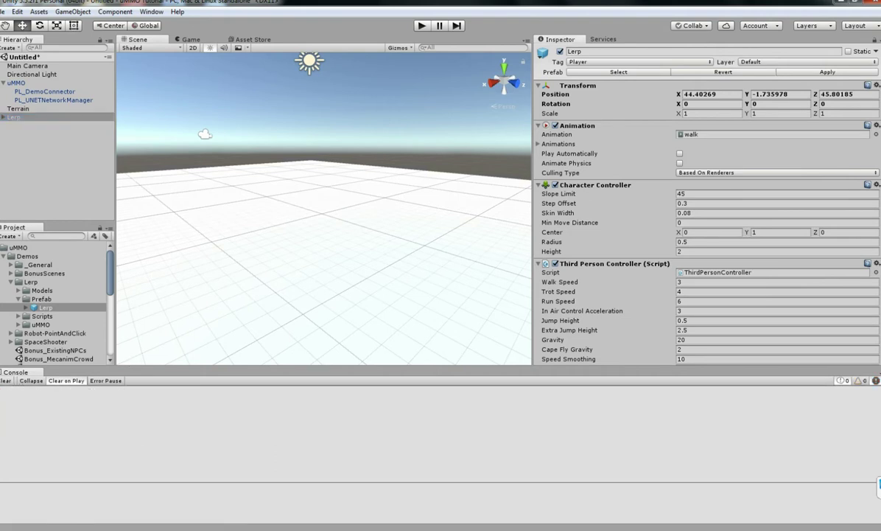
- Add the Net Object component to the Lerp object in the scene
scroll(707, 221, down, 5)
scroll(707, 203, up, 5)
mouse_move(105, 255)
mouse_down()
mouse_move(110, 282)
mouse_move(110, 272)
mouse_up()
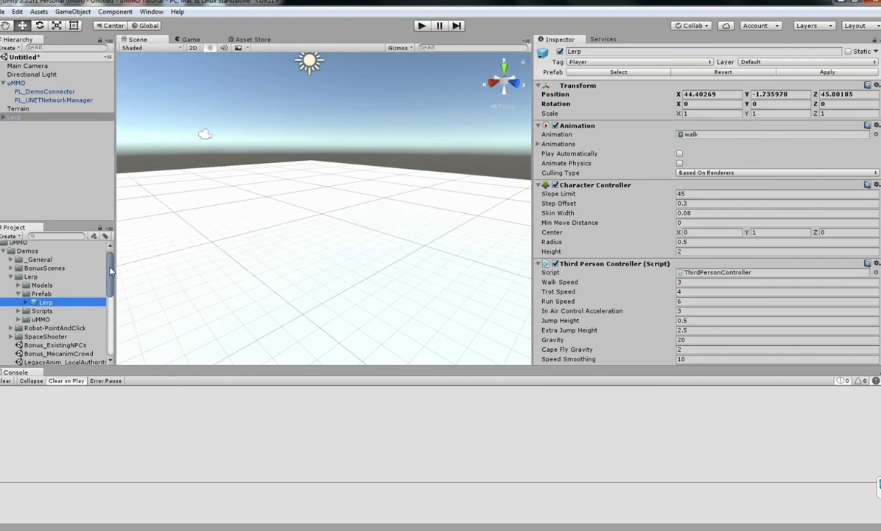
scroll(91, 322, down, 10)
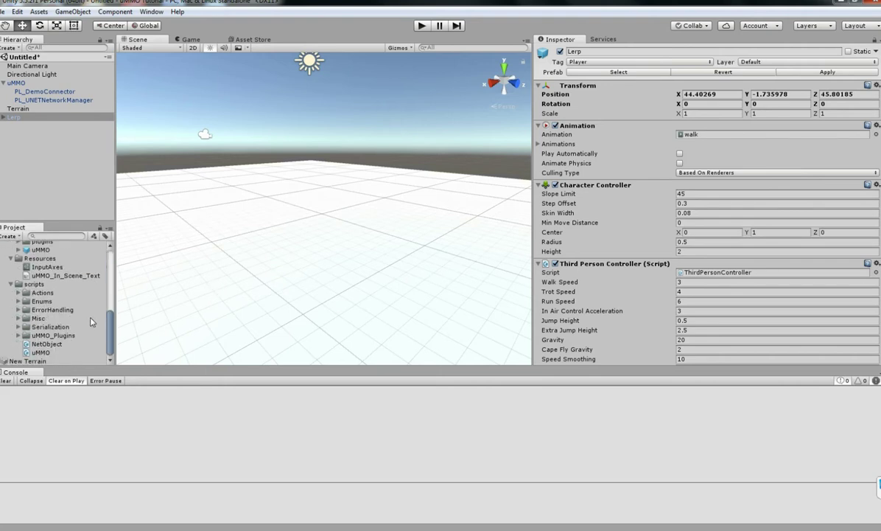
drag(47, 344, 597, 355)
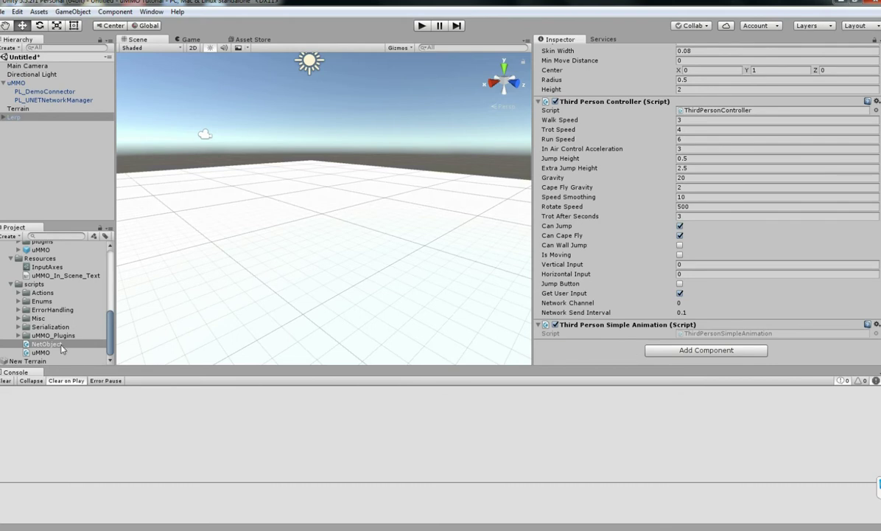
click(704, 352)
text(neto)
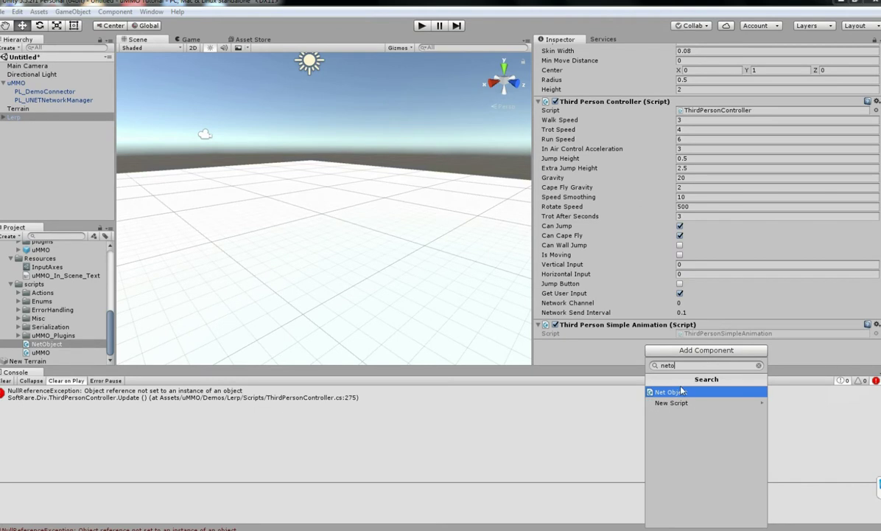
click(682, 390)
- Set both the Transform Syncing Method and the Animation Syncing Method of Lerp's Net Object to Sync Using_DEFAULT_u MMO_PLUGIN
scroll(670, 324, down, 5)
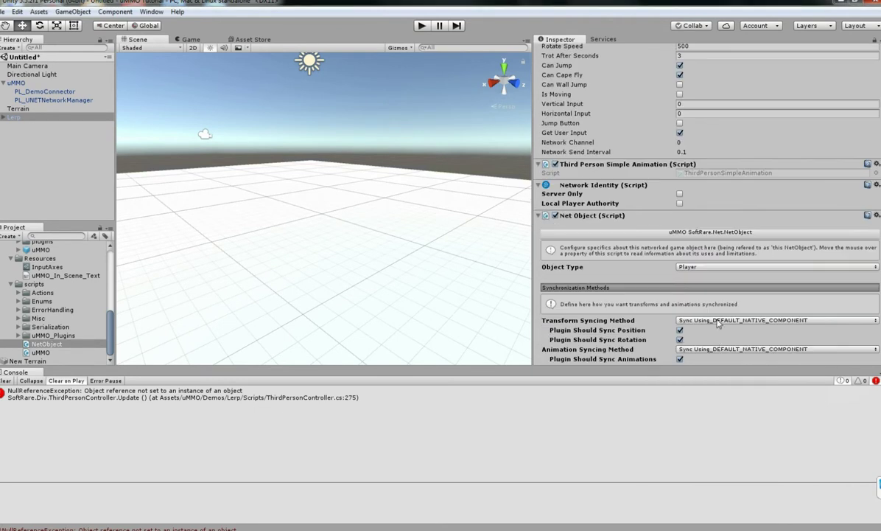
scroll(681, 229, down, 5)
click(752, 161)
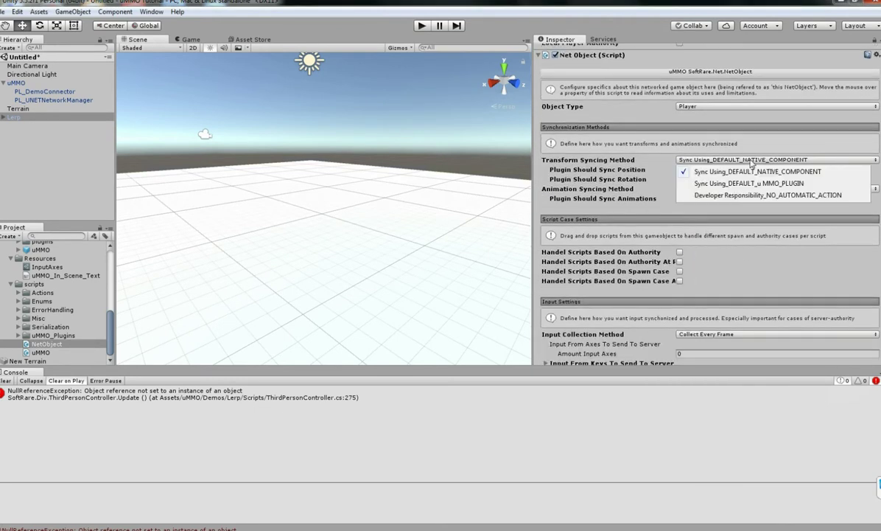
click(748, 182)
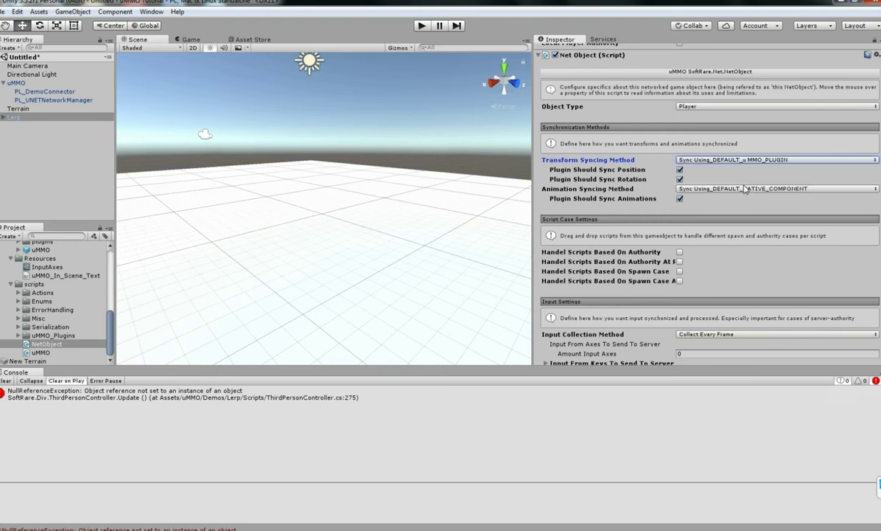
click(745, 189)
click(741, 213)
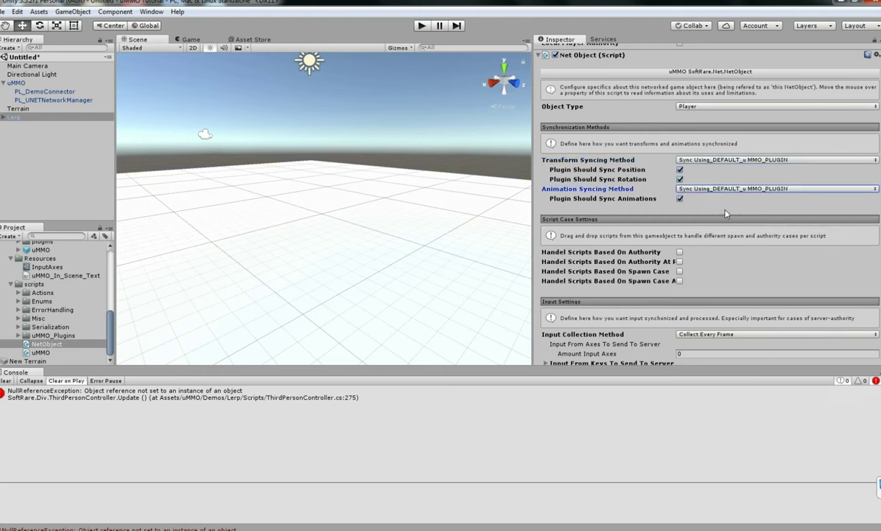
- Enable Handel Scripts Based On Authority in the script case settings of Lerp's Net Object
click(680, 252)
scroll(711, 238, up, 1)
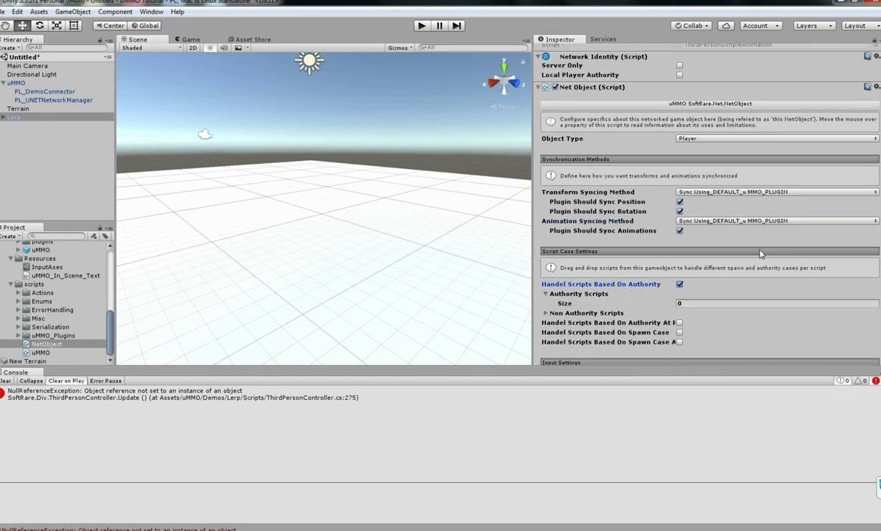
scroll(721, 258, down, 5)
scroll(722, 253, up, 8)
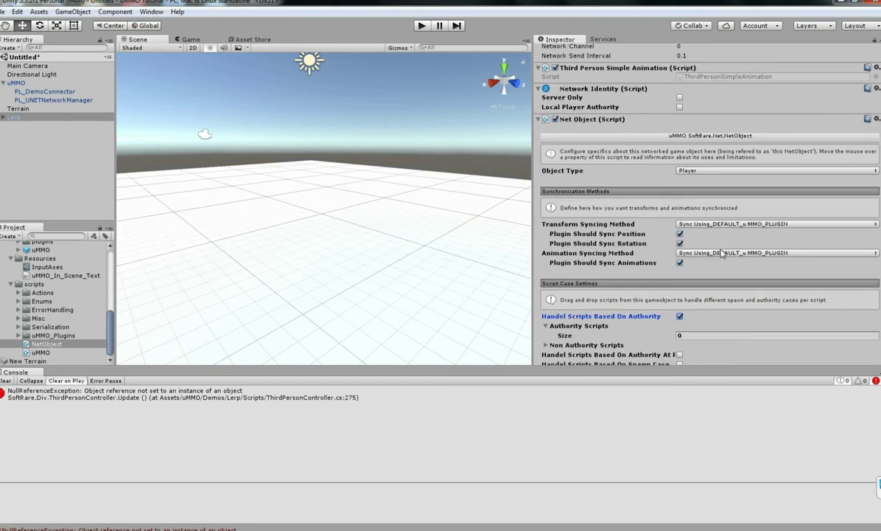
scroll(721, 254, up, 1)
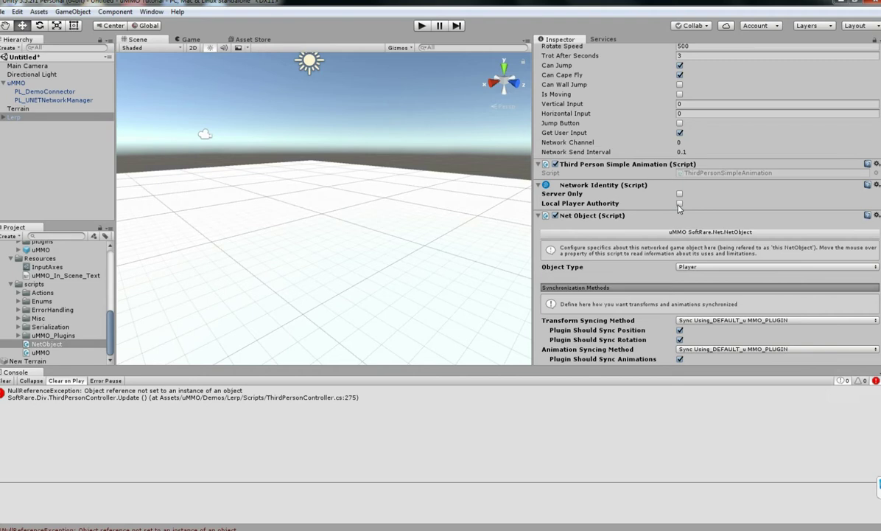
- Check the Input Collection Method options of Lerp's Net Object, keeping Collect Every Frame
scroll(740, 211, down, 5)
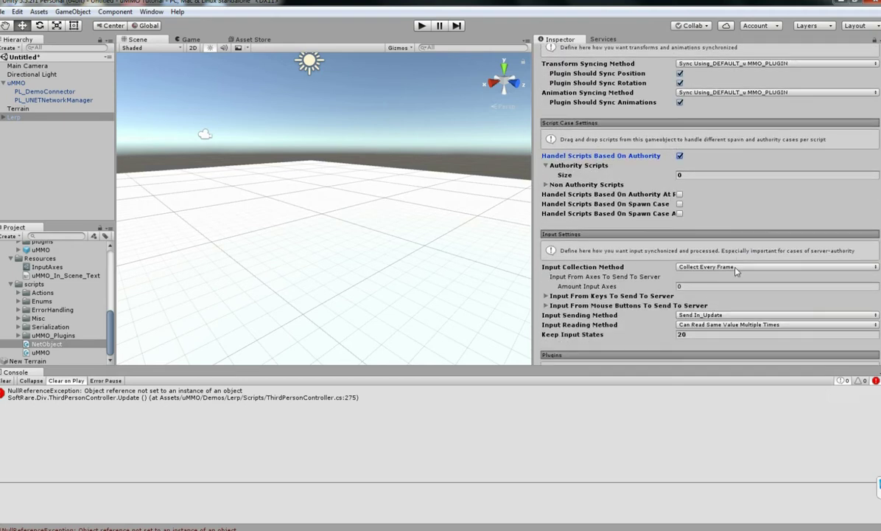
scroll(736, 224, down, 1)
click(715, 203)
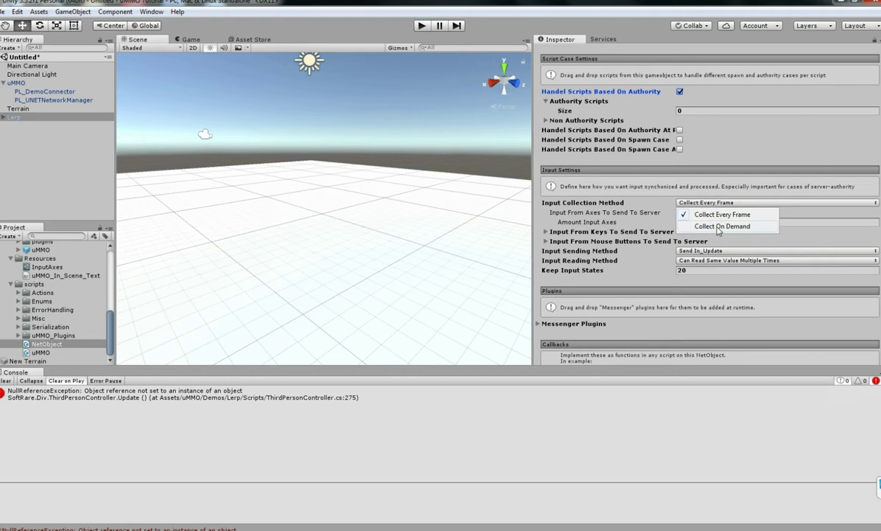
click(711, 204)
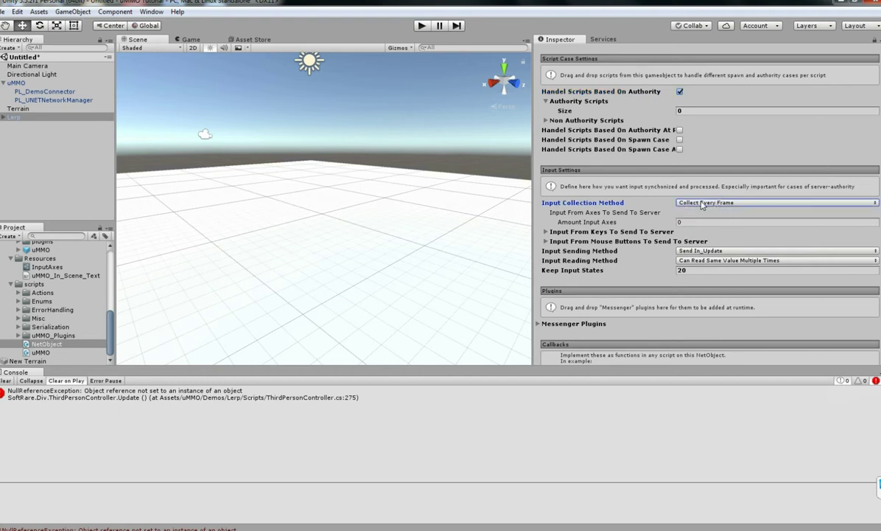
- Open Lerp's ThirdPersonController script in MonoDevelop and examine the code that reads the vertical and horizontal input
scroll(703, 206, up, 15)
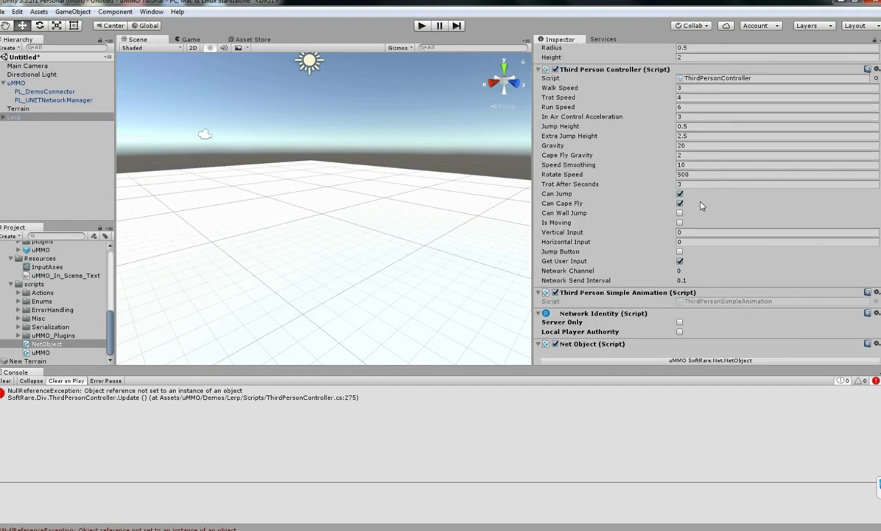
right_click(610, 70)
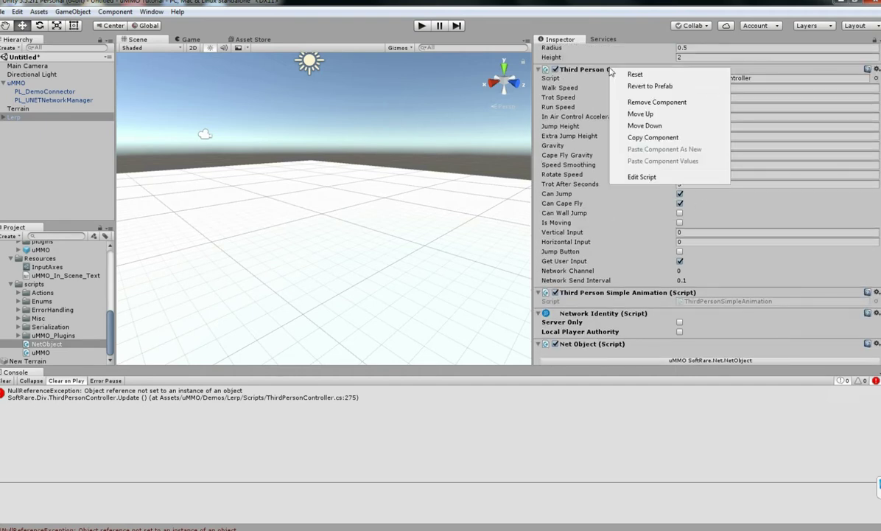
click(647, 179)
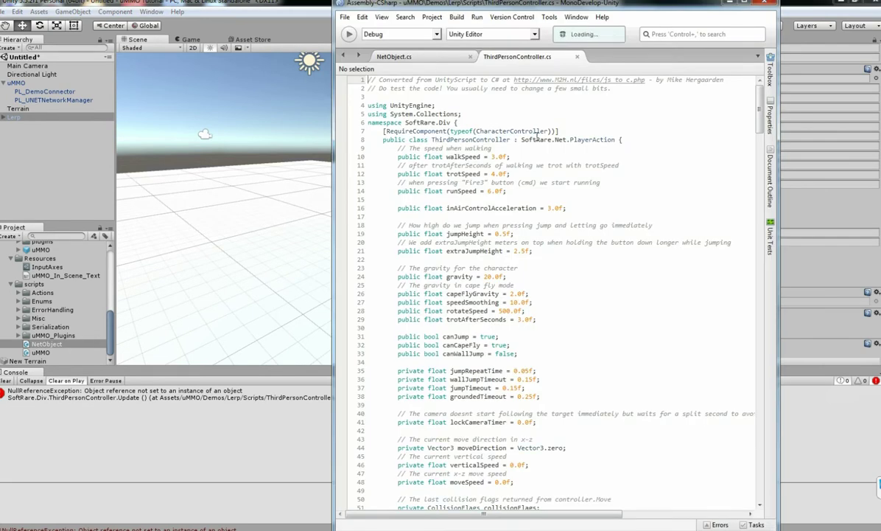
scroll(633, 186, down, 20)
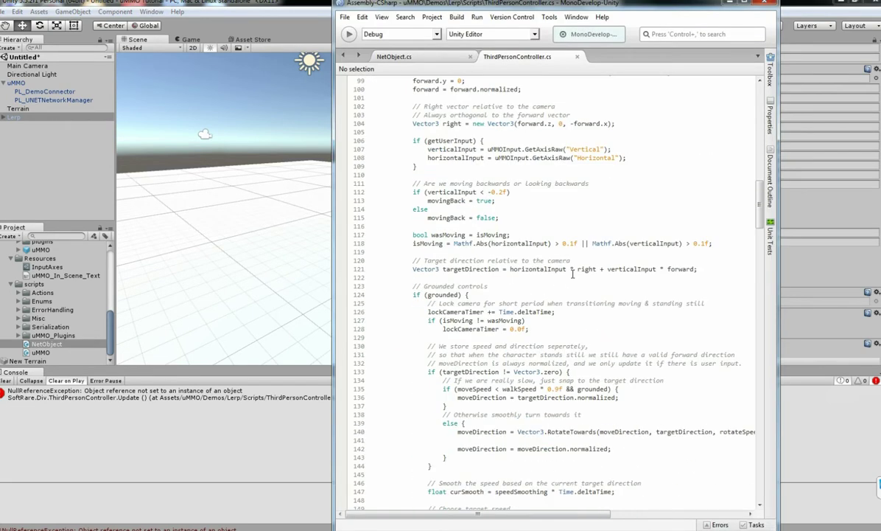
- Examine the SoftRare.Net.PlayerAction base class and the uMMOInput.GetAxisRaw calls in the ThirdPersonController script
scroll(573, 273, up, 20)
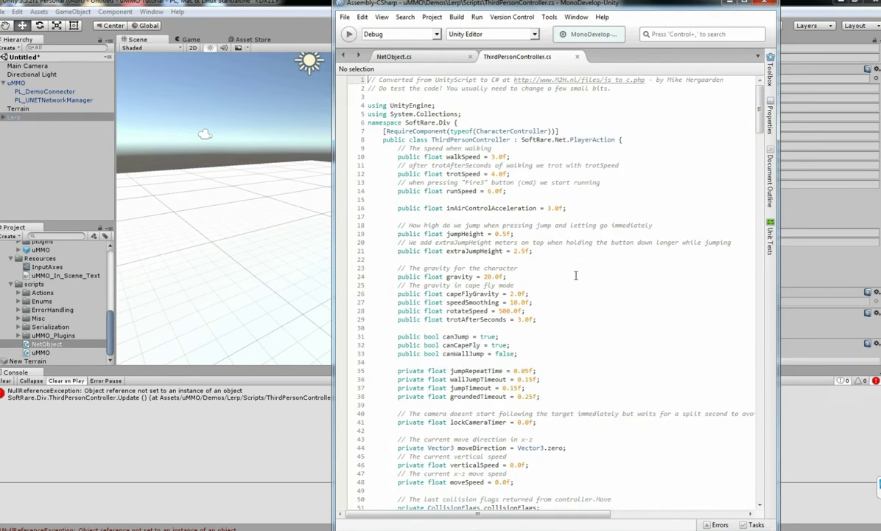
click(521, 140)
drag(521, 139, 615, 138)
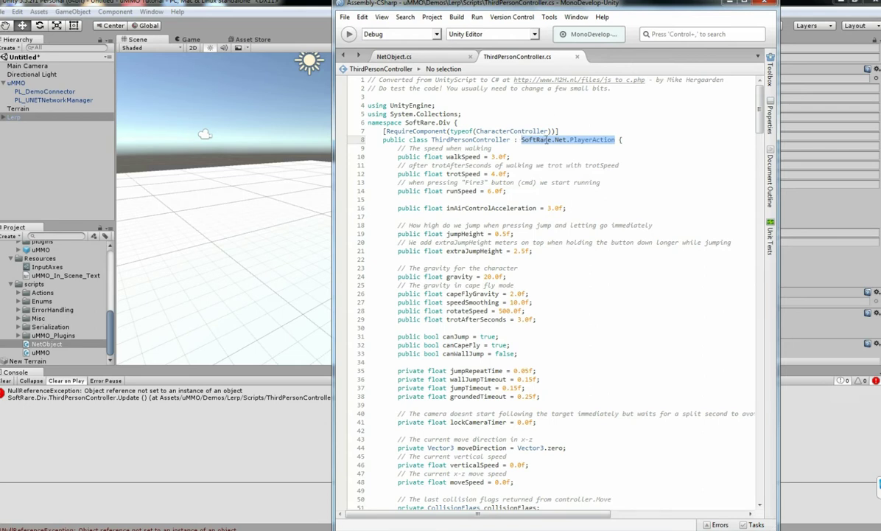
scroll(597, 172, down, 20)
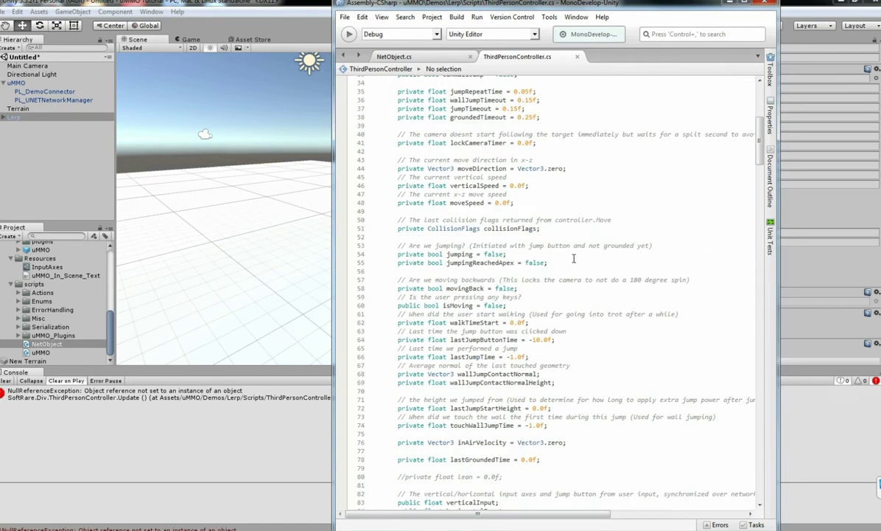
scroll(563, 315, down, 2)
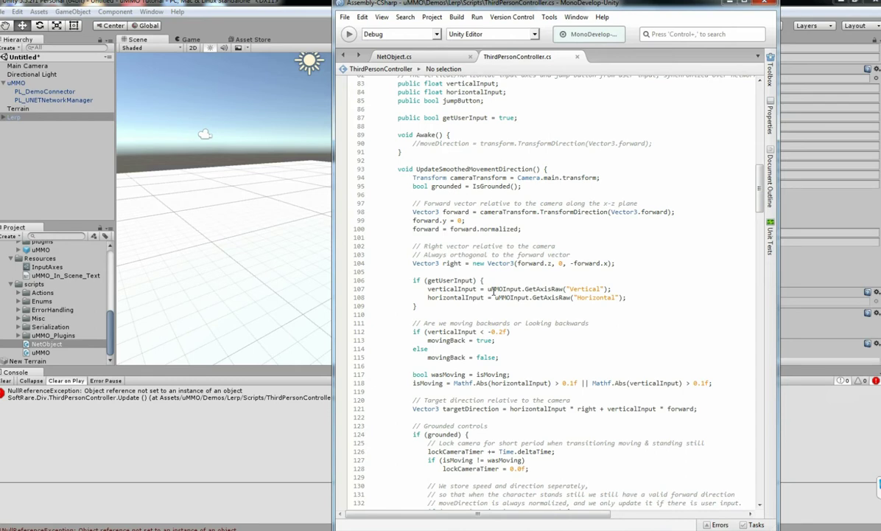
drag(503, 289, 564, 288)
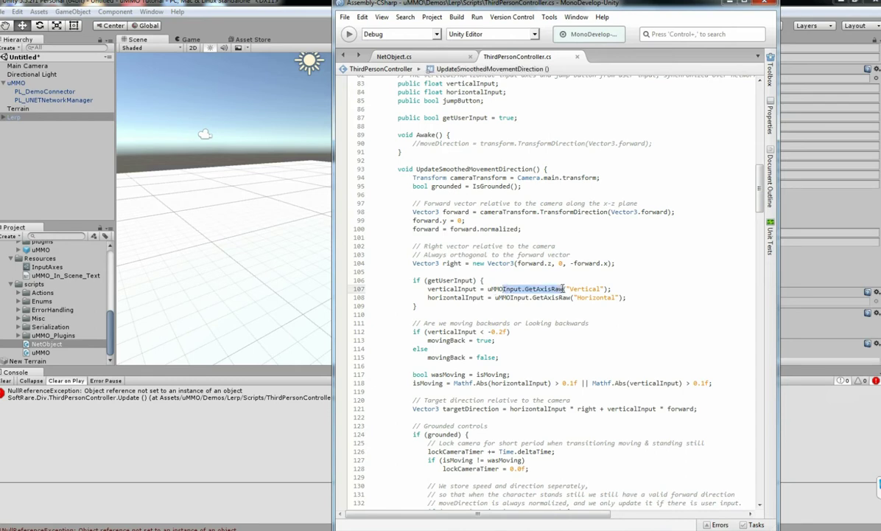
click(487, 290)
drag(487, 289, 539, 288)
click(538, 289)
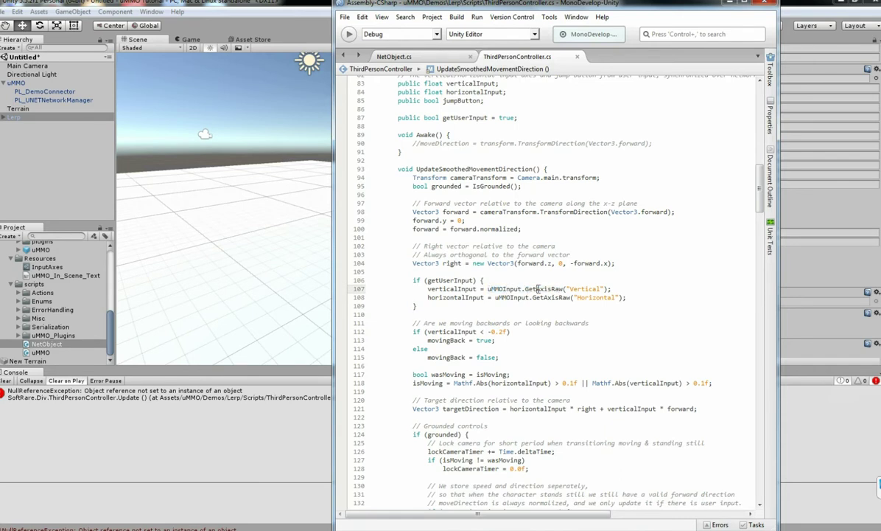
double_click(504, 289)
click(521, 277)
- Switch back to Unity and set the Input Collection Method of Lerp's Net Object to Collect On Demand
click(735, 4)
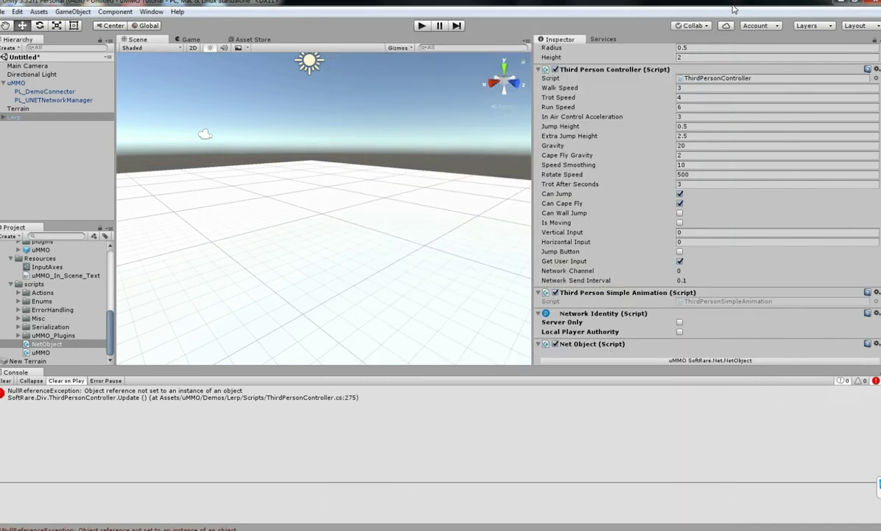
scroll(730, 288, up, 4)
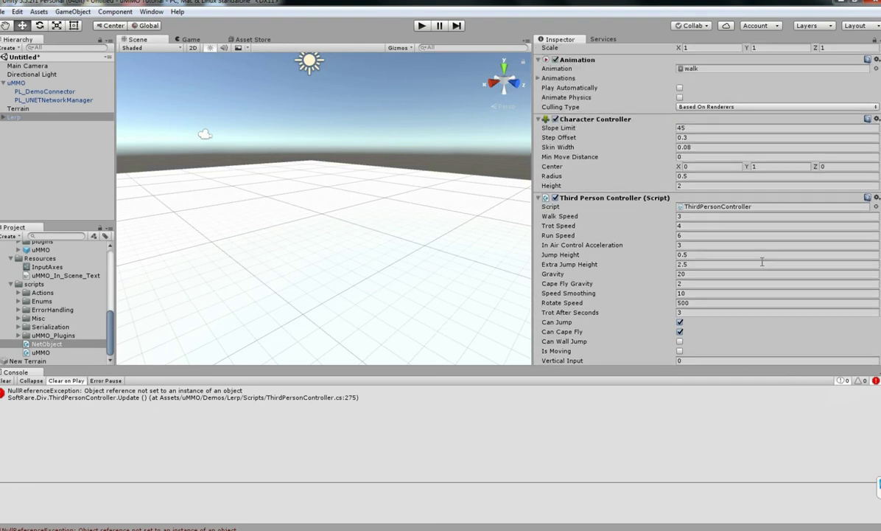
scroll(762, 262, down, 12)
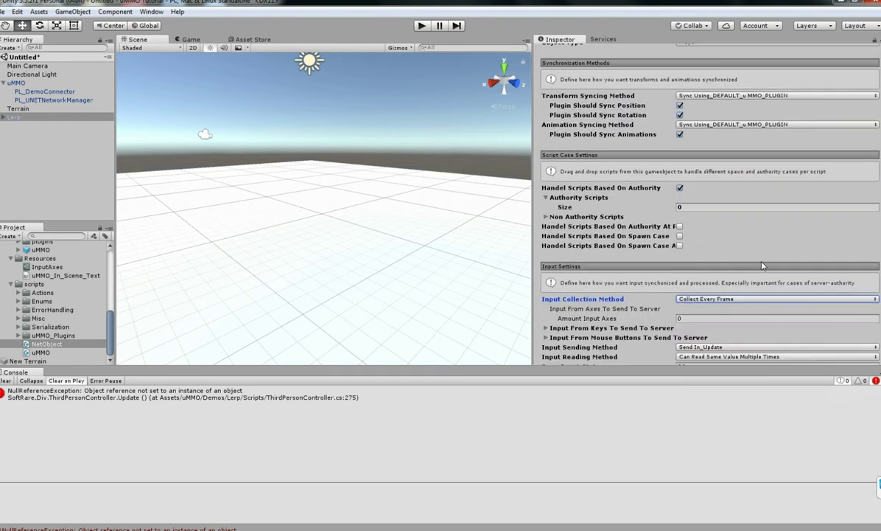
click(733, 298)
click(728, 323)
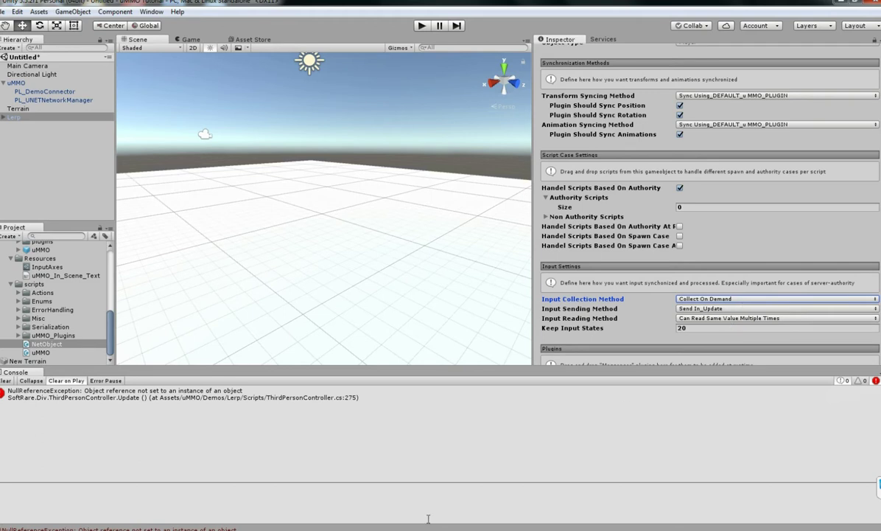
- Recheck the vertical and horizontal uMMOInput lines of ThirdPersonController in MonoDevelop, and return to Unity
key(alt+Tab)
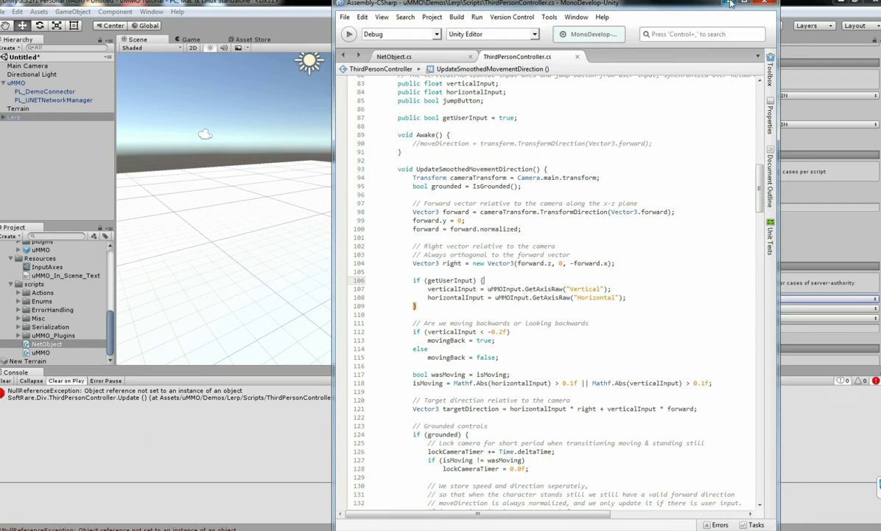
click(472, 289)
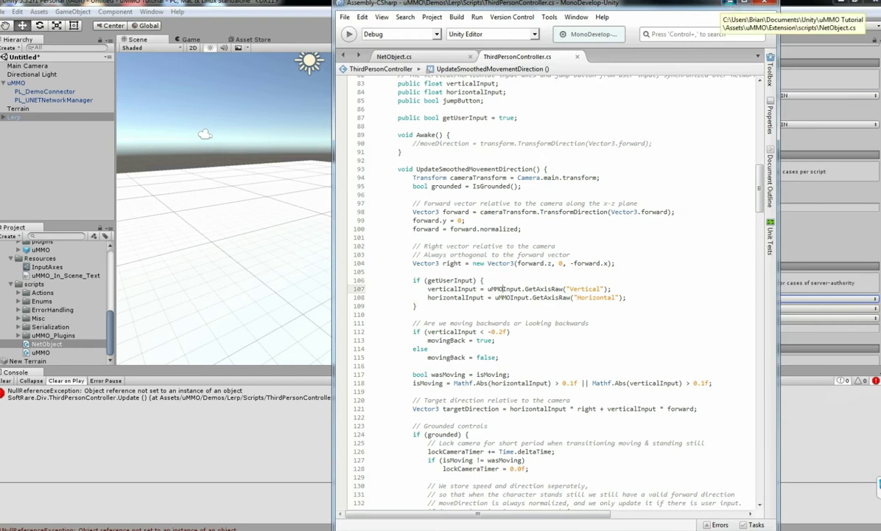
click(728, 4)
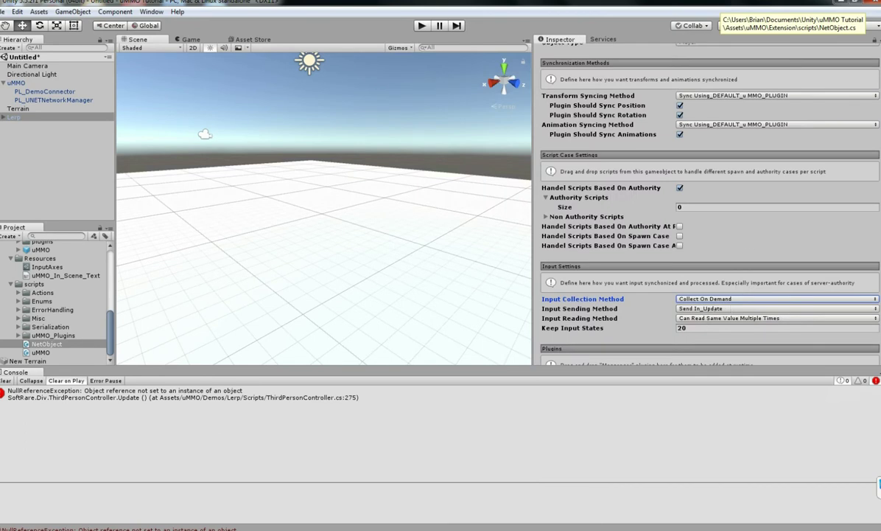
- Disable Handel Scripts Based On Authority in Lerp's Net Object and remove the Network Transform component from Lerp
click(679, 188)
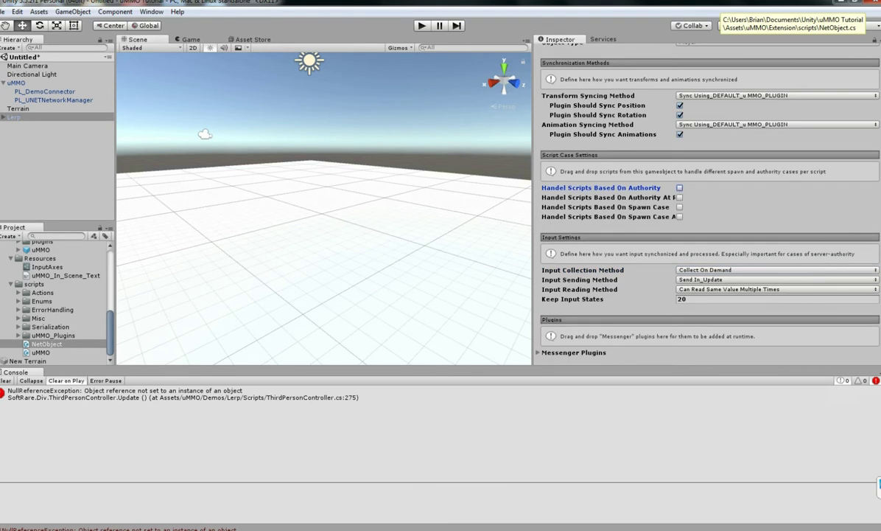
scroll(683, 192, down, 5)
scroll(875, 342, down, 5)
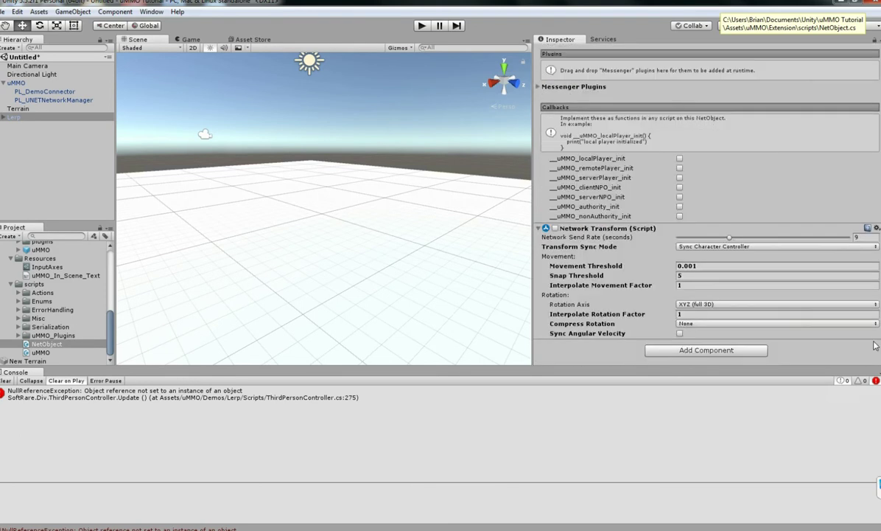
right_click(667, 229)
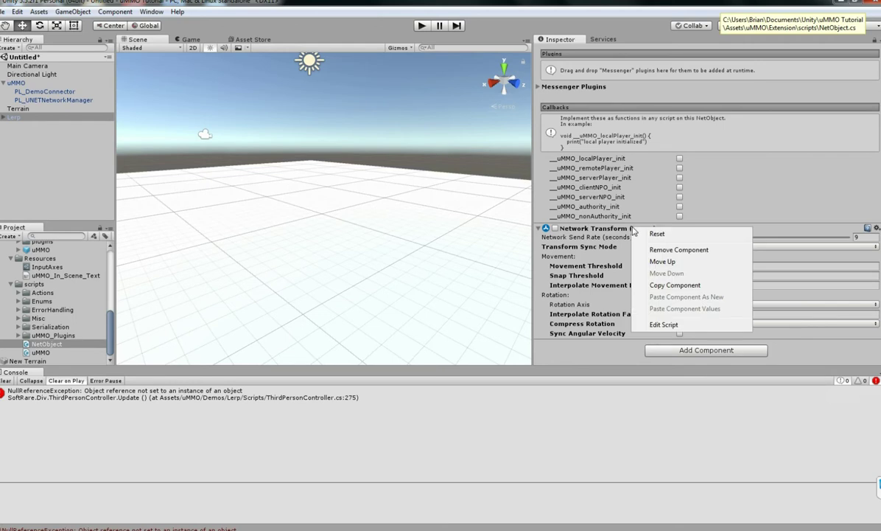
click(654, 249)
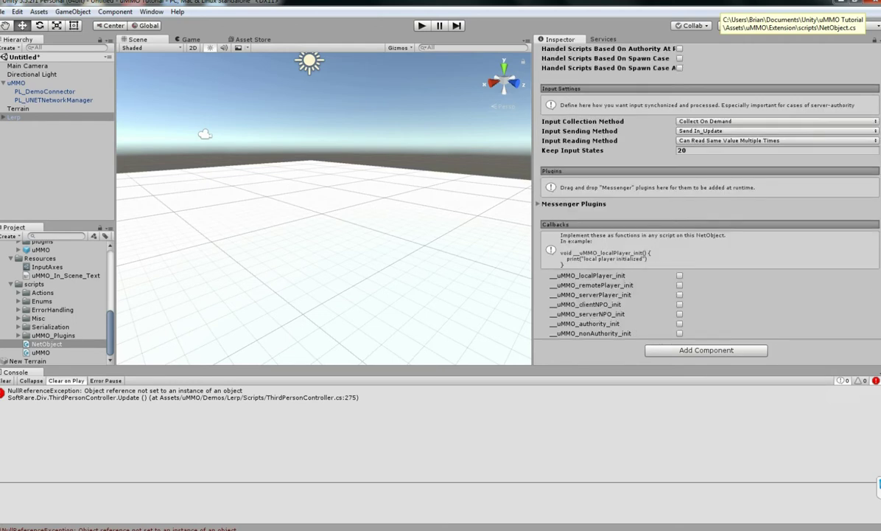
- Rename the Lerp object in the scene hierarchy to Lerp-uMMO-Tutorial
scroll(819, 280, up, 4)
scroll(708, 206, up, 12)
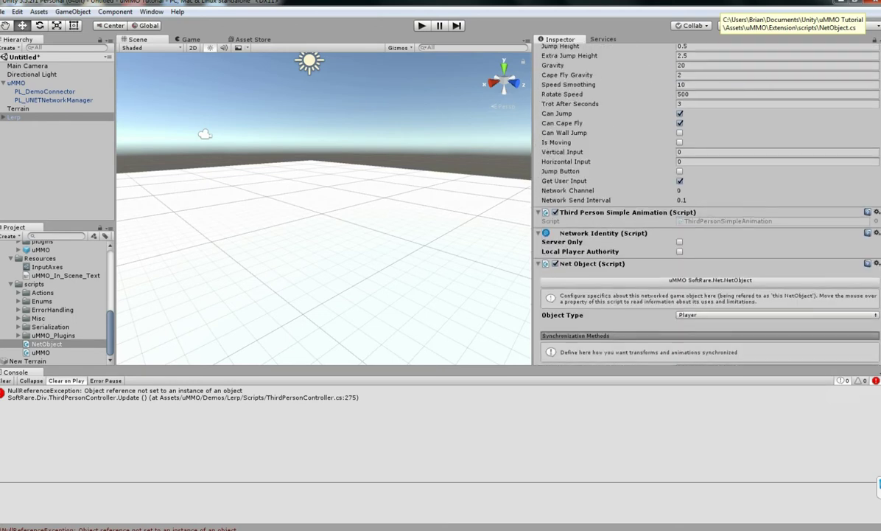
scroll(707, 206, up, 5)
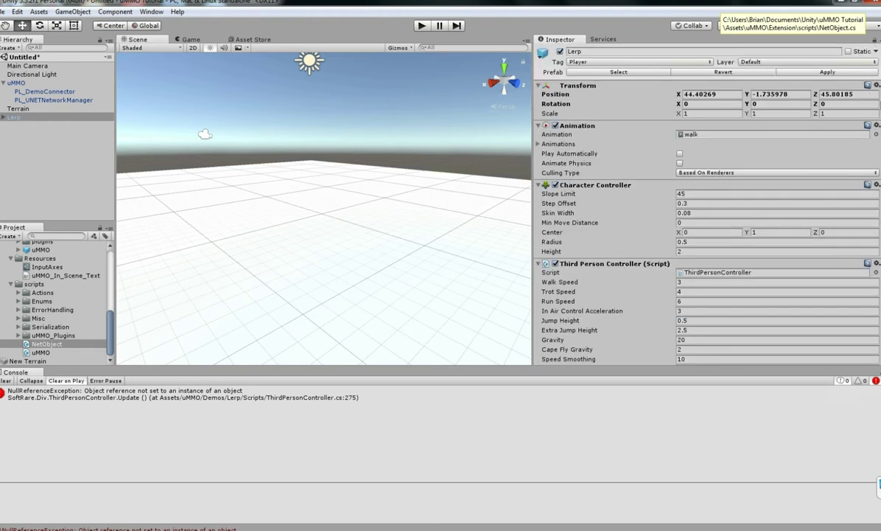
scroll(880, 182, down, 9)
scroll(880, 182, down, 1)
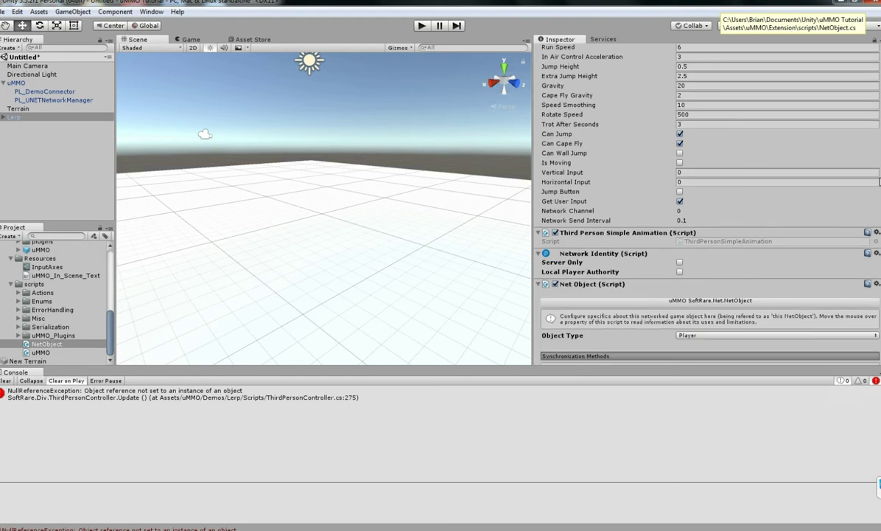
click(21, 117)
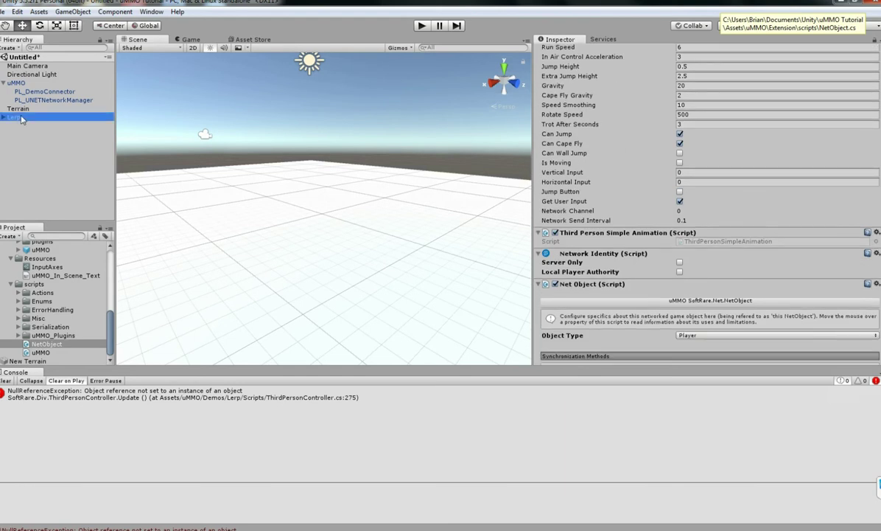
click(22, 118)
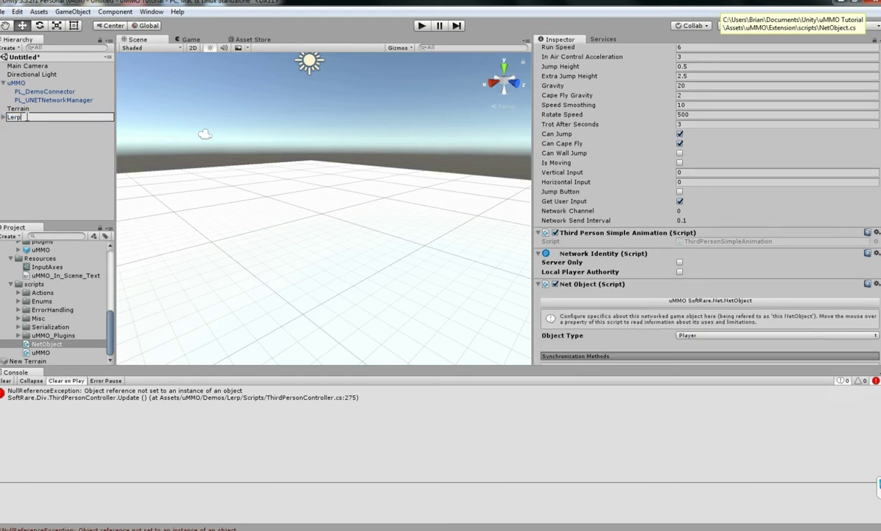
text(-uMMO-Tutorial)
key(Return)
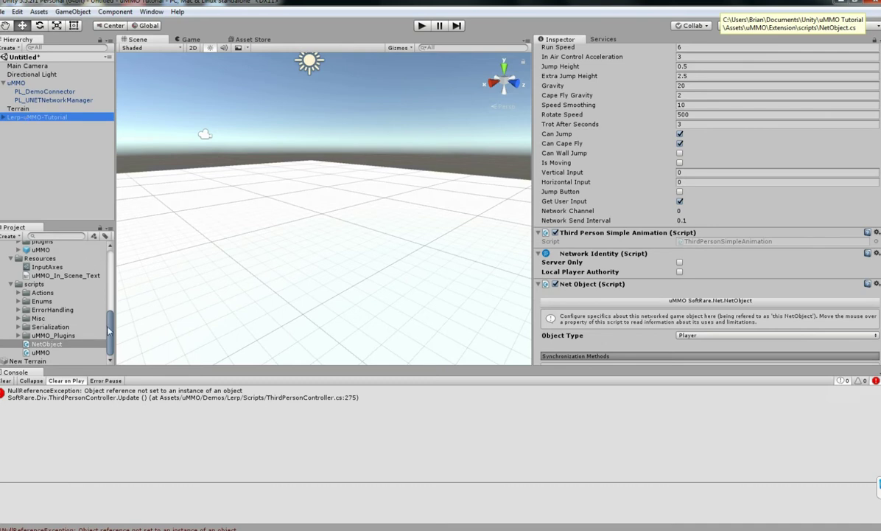
- Create a prefab from Lerp-uMMO-Tutorial in the project assets and delete the original object from the scene
click(47, 344)
drag(40, 221, 73, 365)
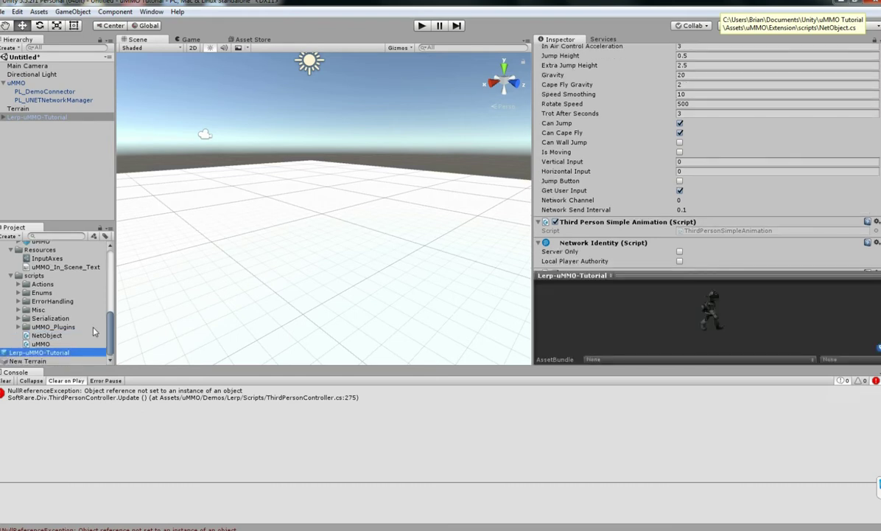
click(25, 117)
key(Delete)
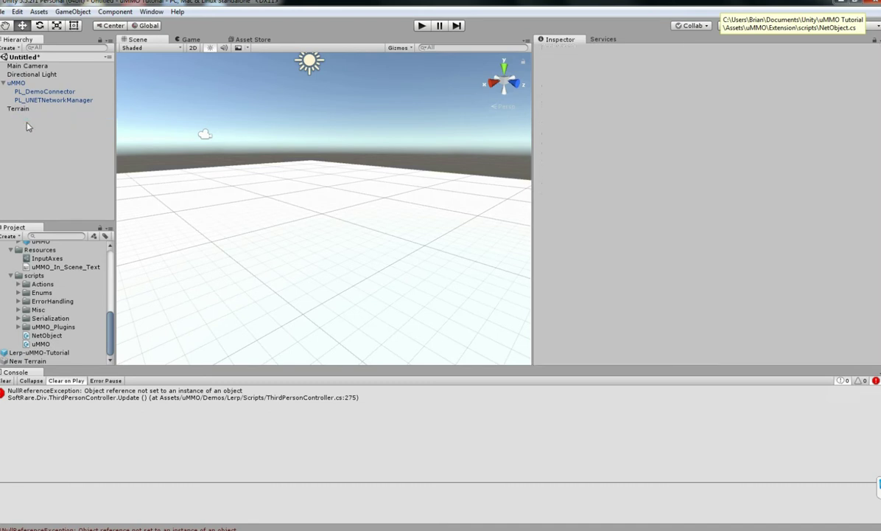
- Assign the Lerp-uMMO-Tutorial prefab as the Player Prefab in the spawn info of PL_UNETNetworkManager
click(45, 100)
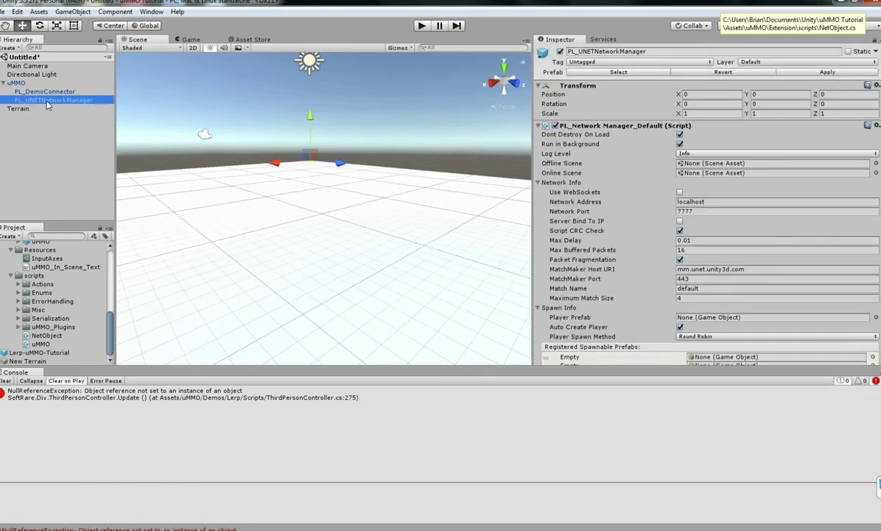
scroll(731, 297, down, 3)
drag(52, 353, 713, 257)
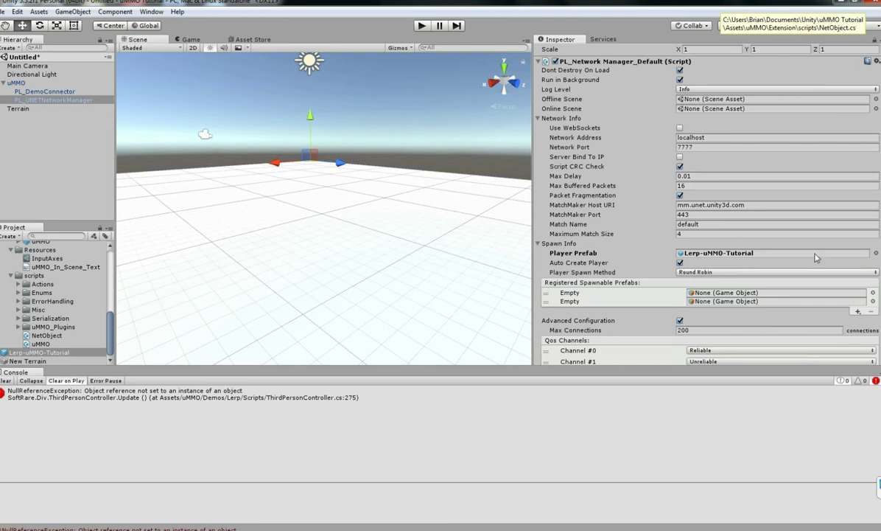
scroll(707, 206, up, 3)
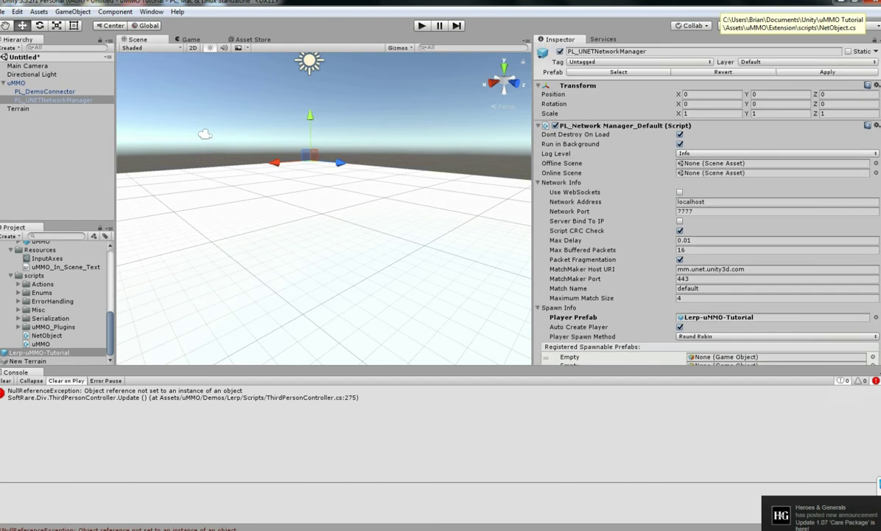
scroll(707, 206, down, 5)
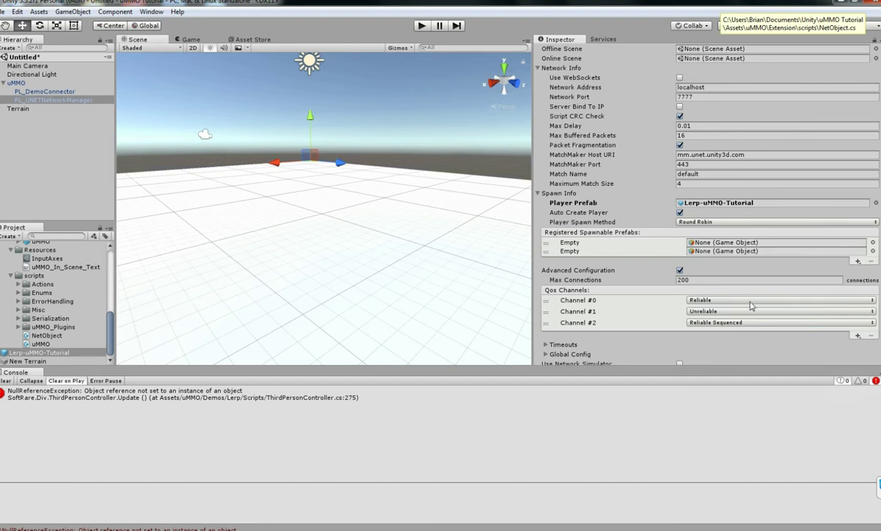
- Locate the uMMO object's default transform syncing plugin prefab and inspect its Qo S_Channel ID setting
click(28, 83)
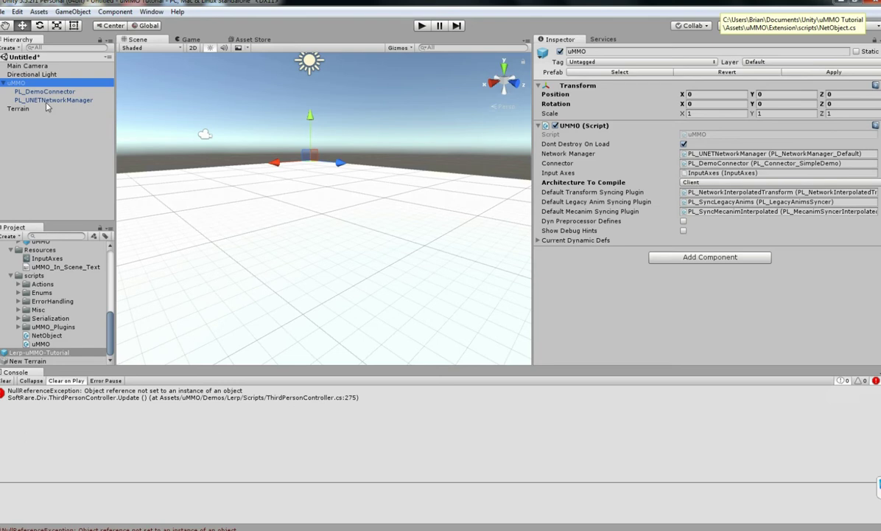
click(746, 193)
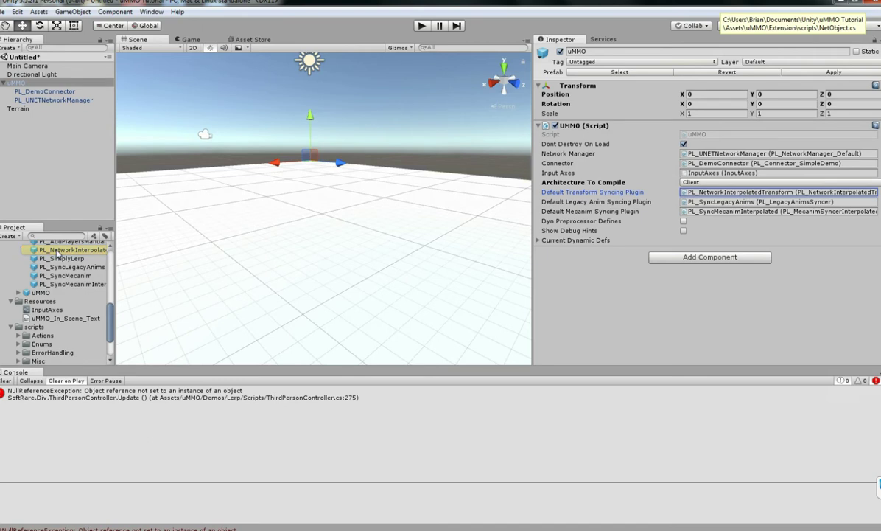
click(57, 253)
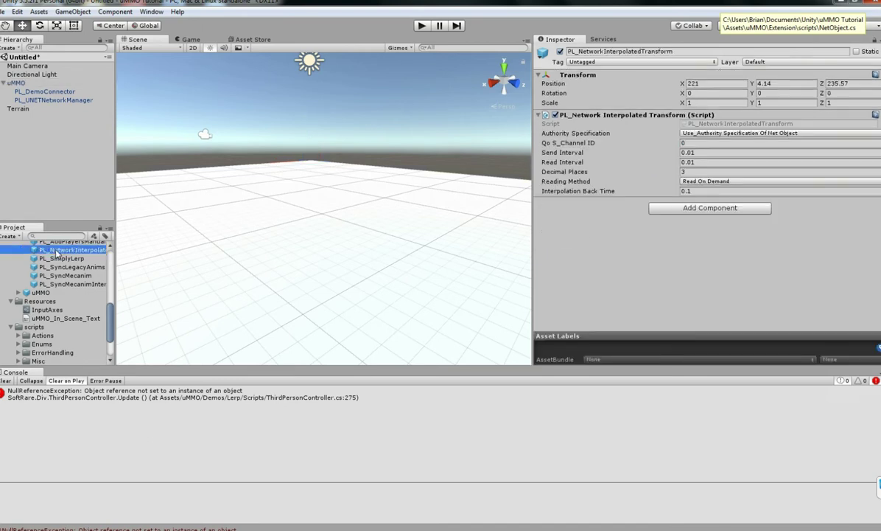
click(691, 143)
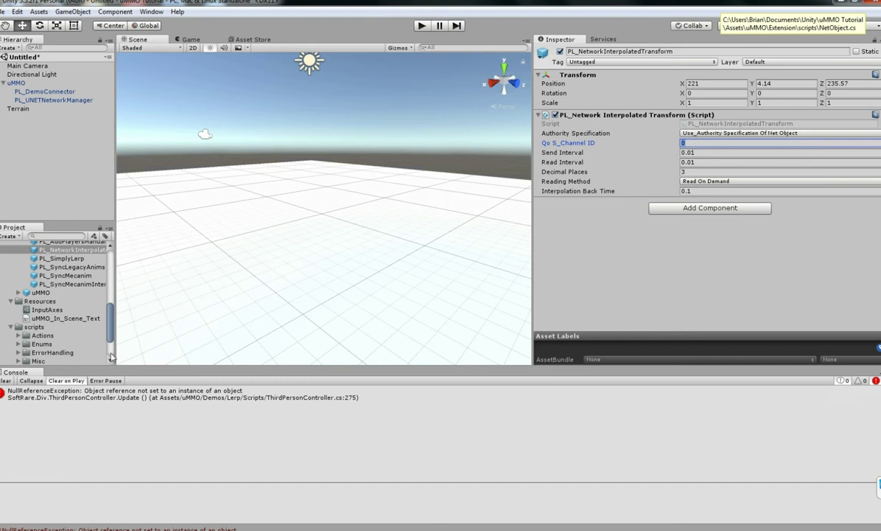
- Review the Qos Channels in the advanced configuration of PL_UNETNetworkManager
drag(110, 320, 111, 292)
click(48, 91)
click(56, 100)
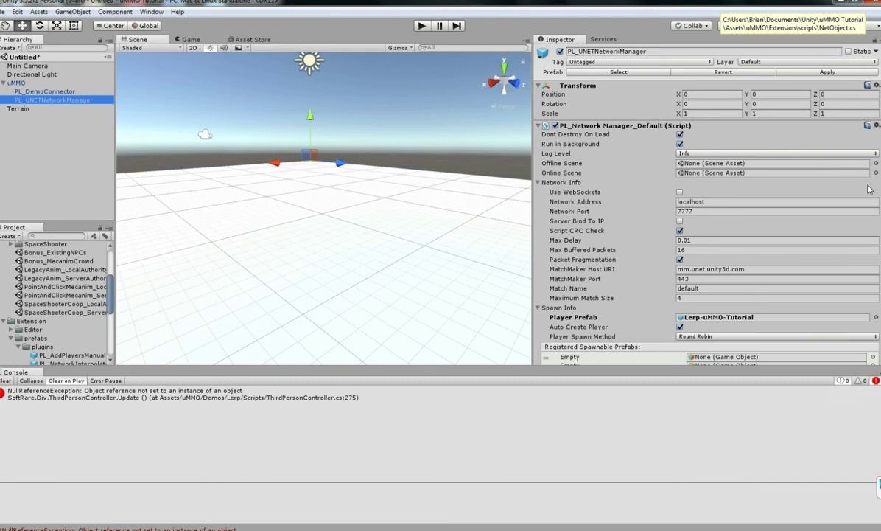
scroll(814, 234, down, 3)
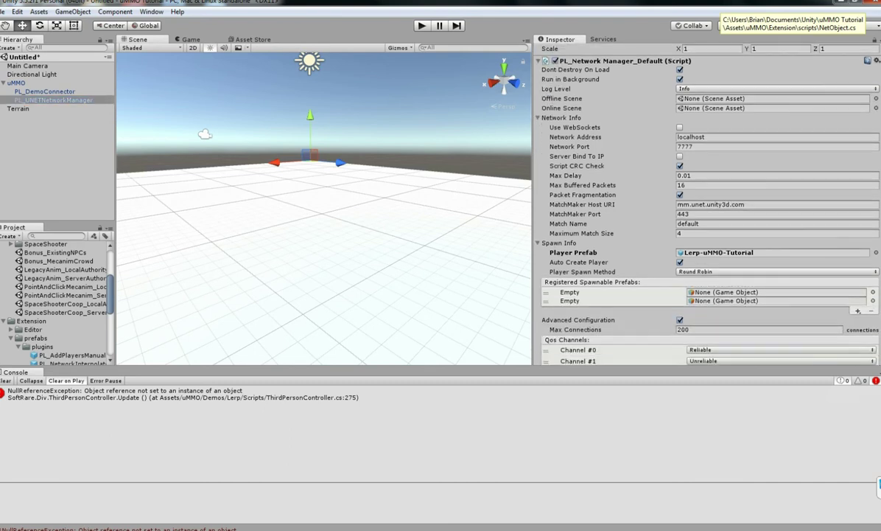
- Examine the components of the Lerp-uMMO-Tutorial prefab, from Character Controller and Third Person Controller to Network Identity and the Net Object synchronization settings
click(704, 252)
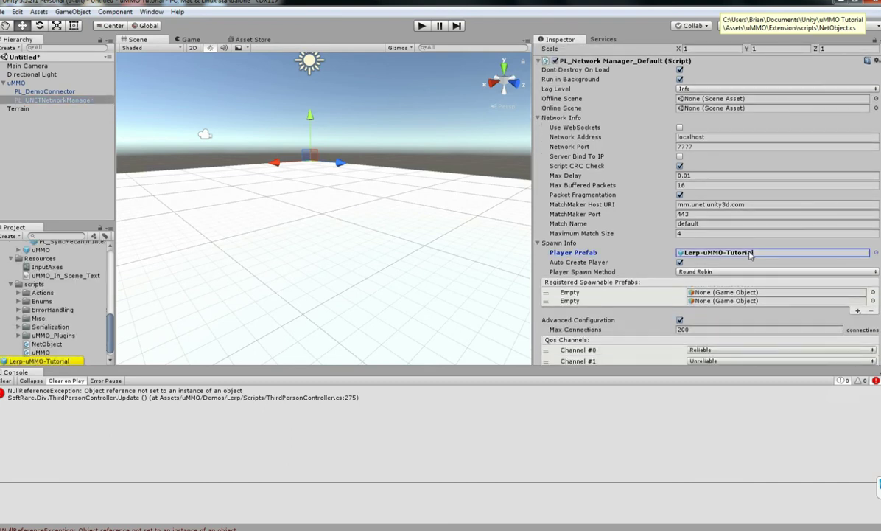
click(42, 361)
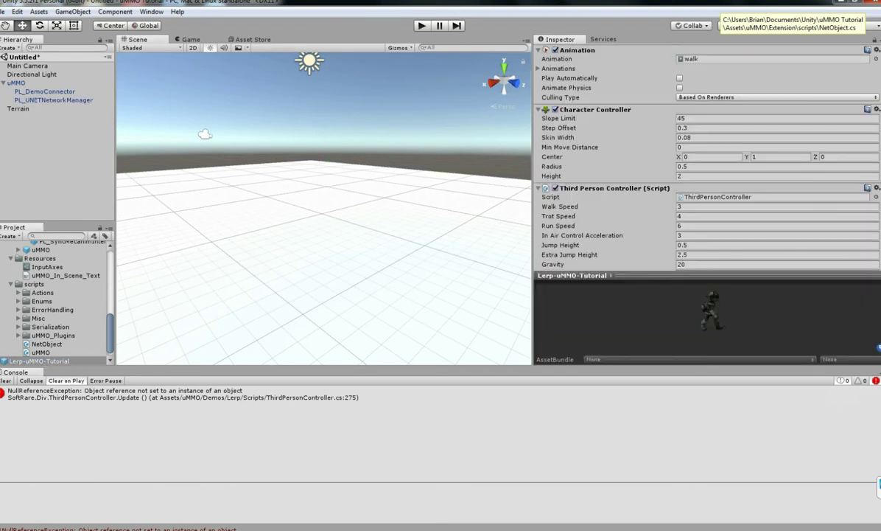
scroll(708, 155, down, 10)
scroll(707, 155, down, 5)
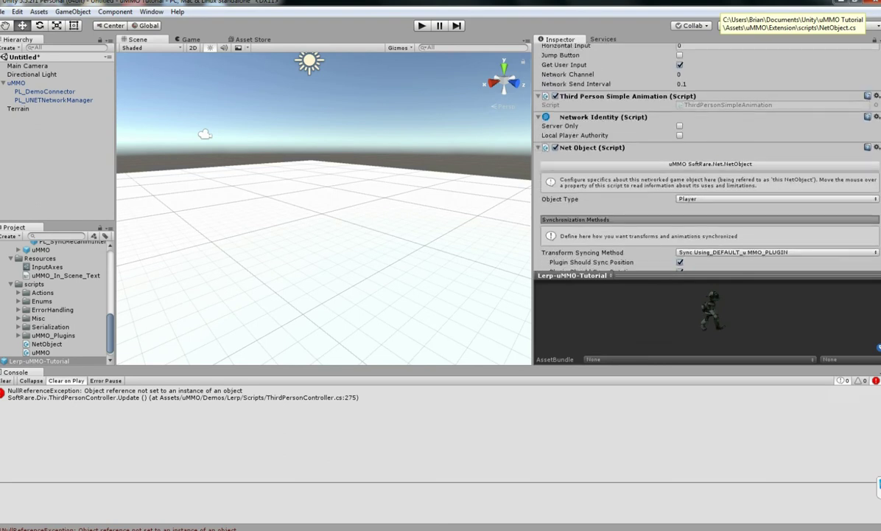
scroll(707, 154, down, 8)
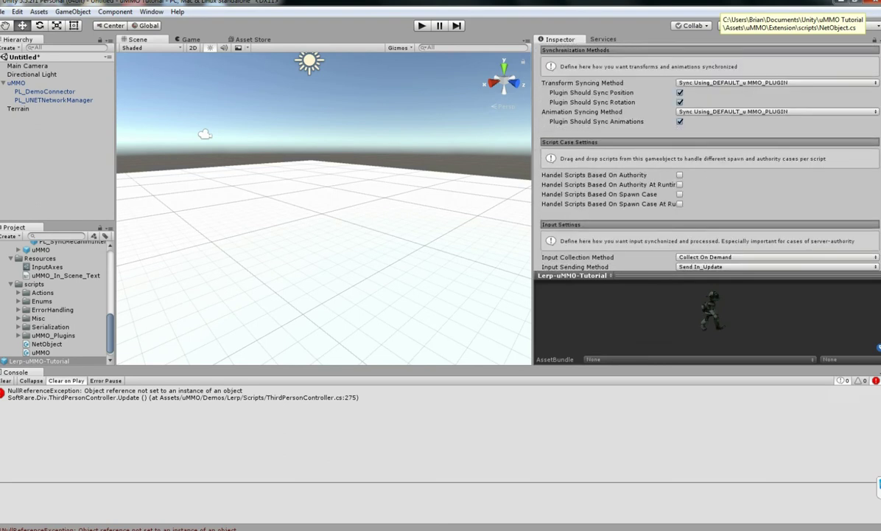
scroll(708, 155, down, 2)
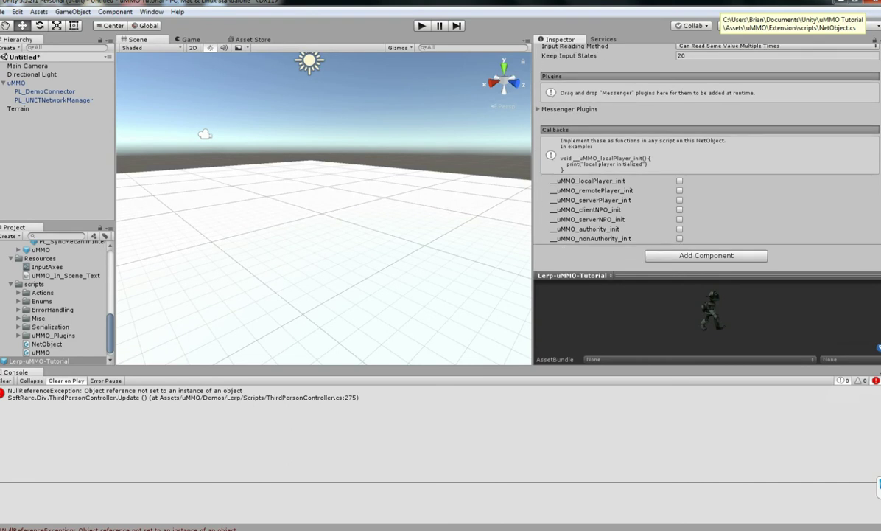
scroll(707, 155, up, 18)
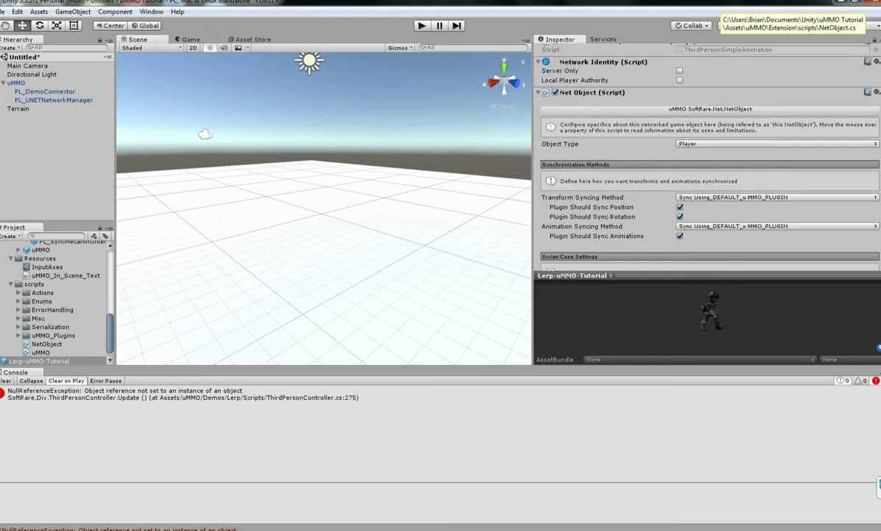
scroll(707, 154, up, 15)
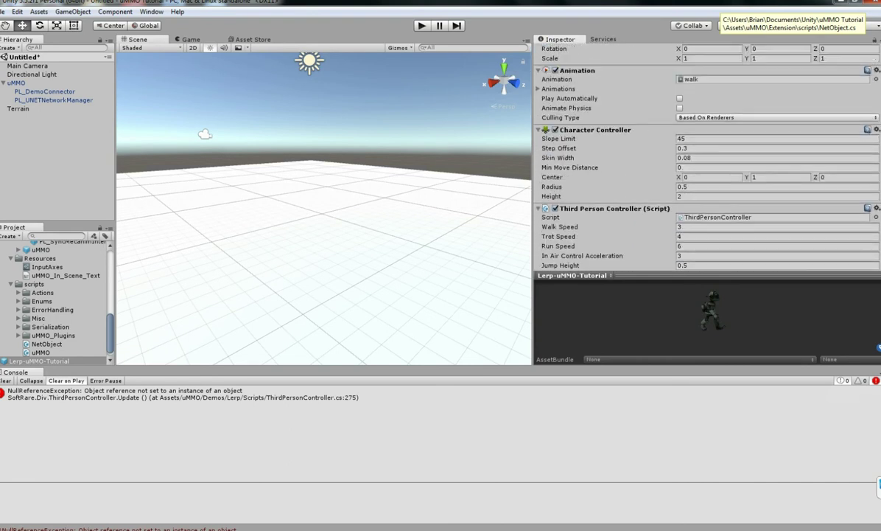
scroll(707, 155, down, 10)
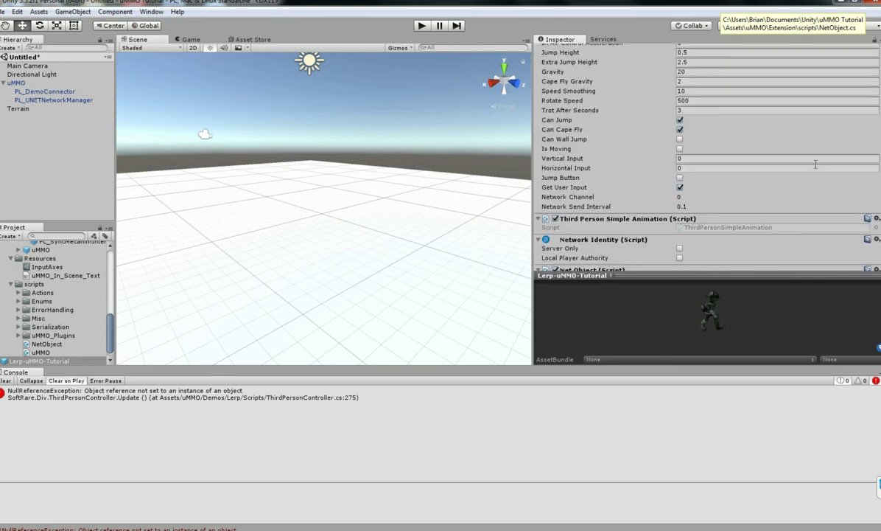
scroll(788, 190, up, 5)
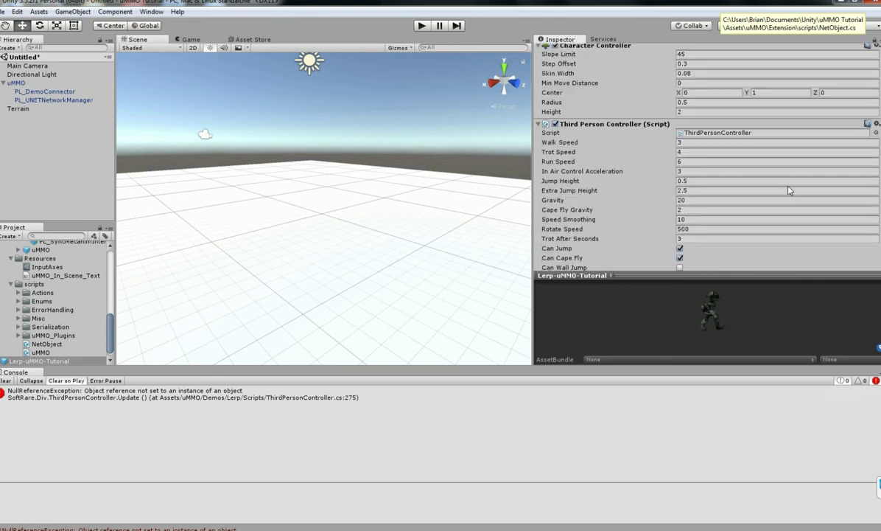
scroll(789, 190, down, 10)
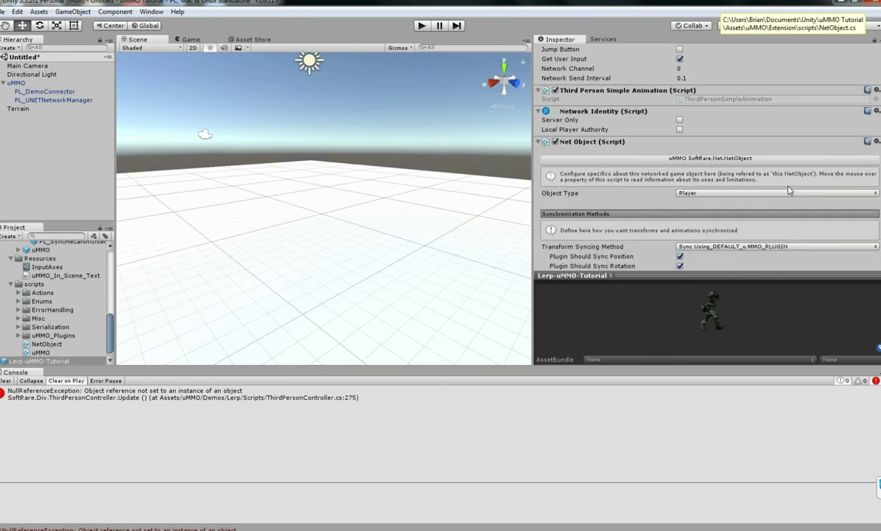
scroll(789, 190, down, 3)
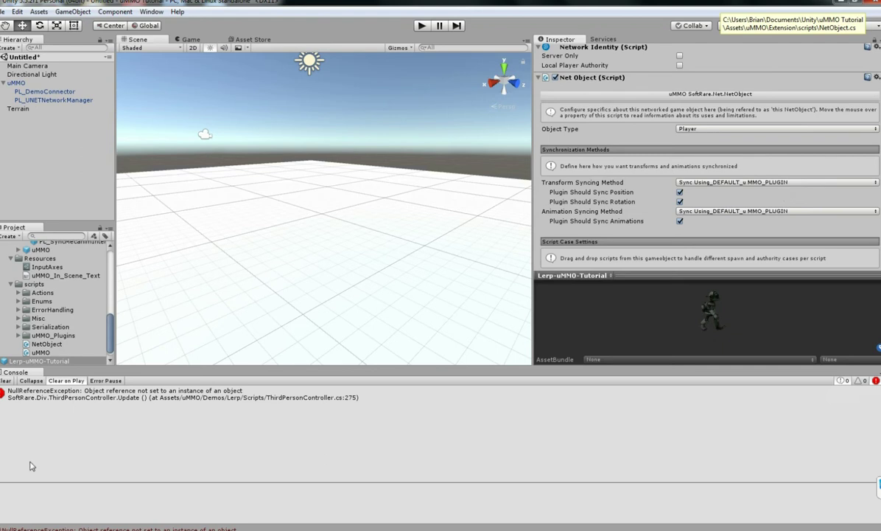
- Clear the console and set the uMMO object's Architecture To Compile to Use Custom Connector, leaving the scene save dialog without saving
click(5, 381)
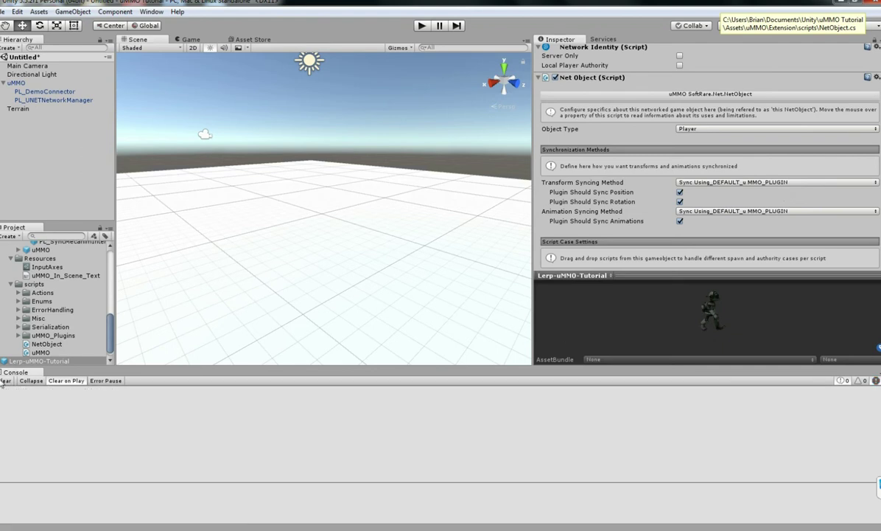
click(31, 83)
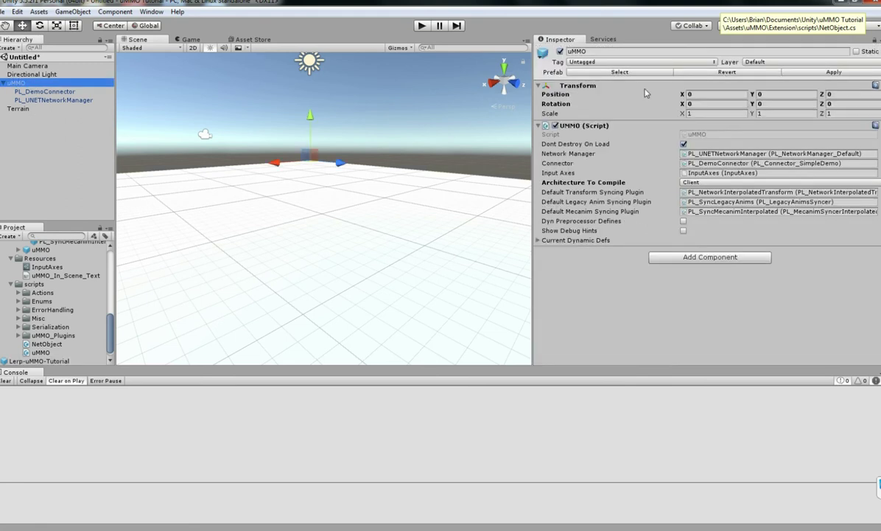
click(720, 183)
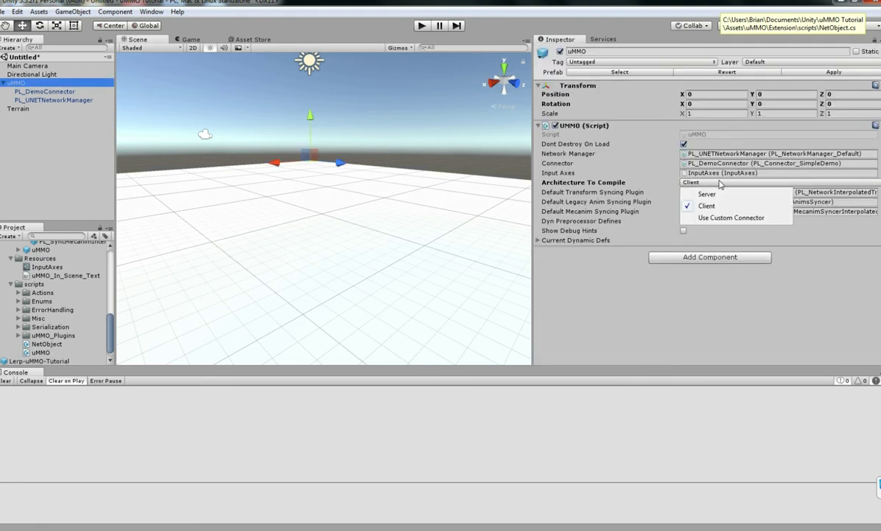
click(720, 218)
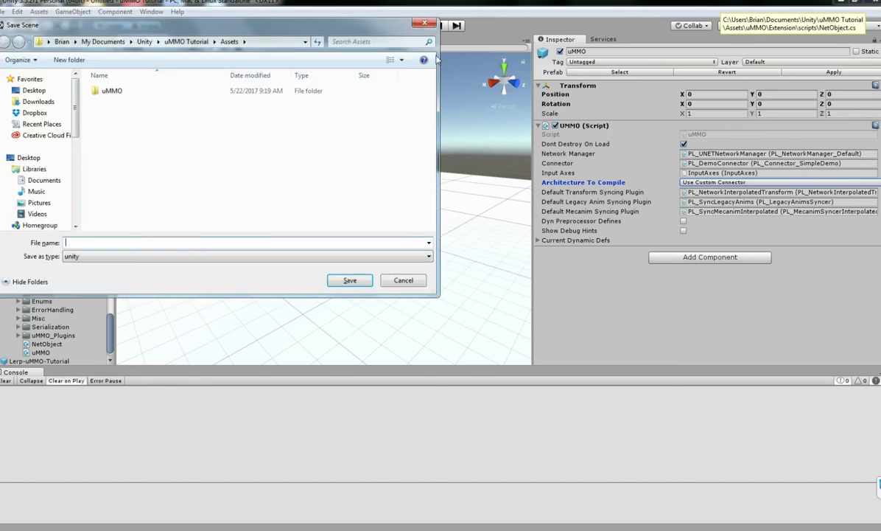
click(407, 21)
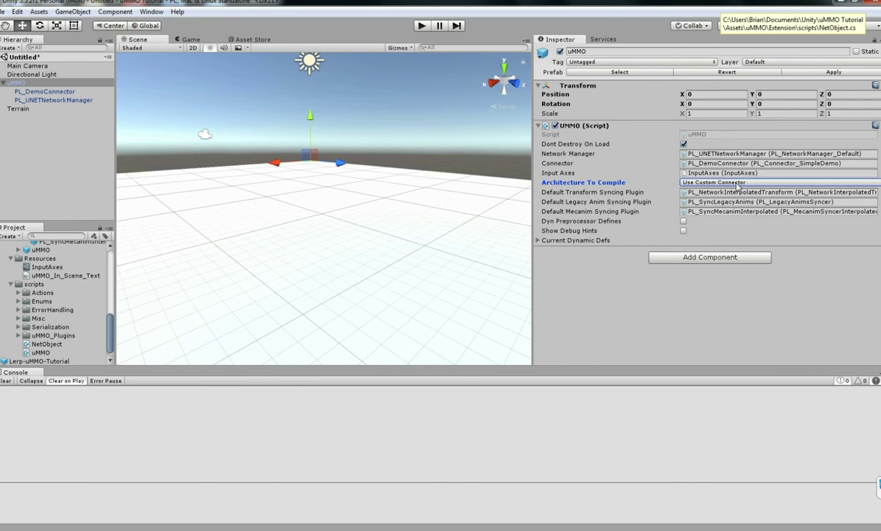
- Open the build settings and try to add the open scene to Scenes In Build
click(3, 11)
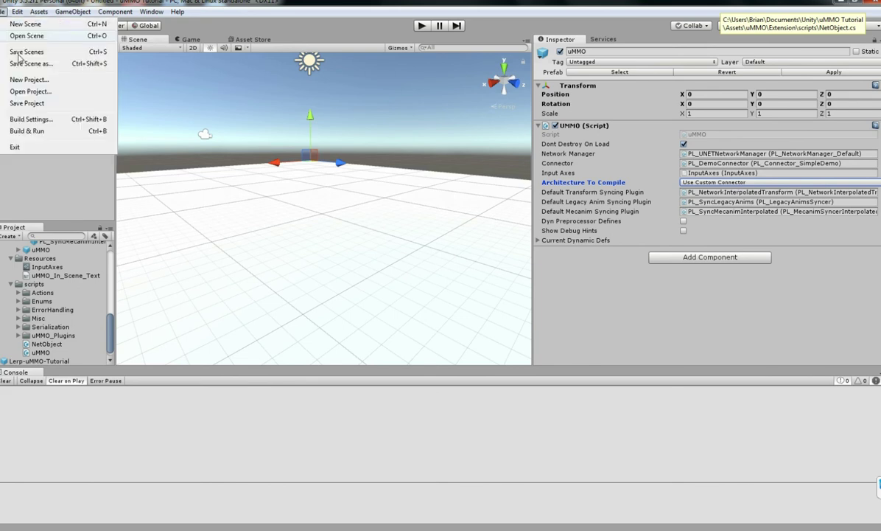
click(41, 120)
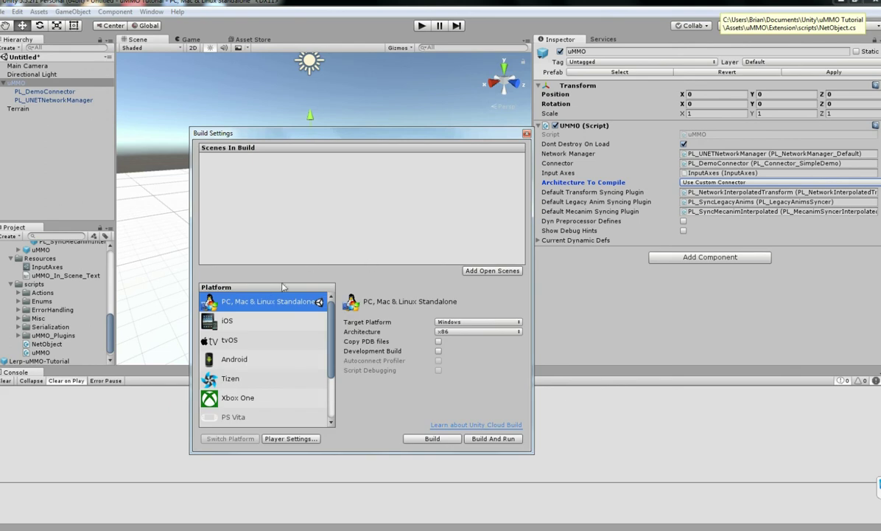
click(468, 273)
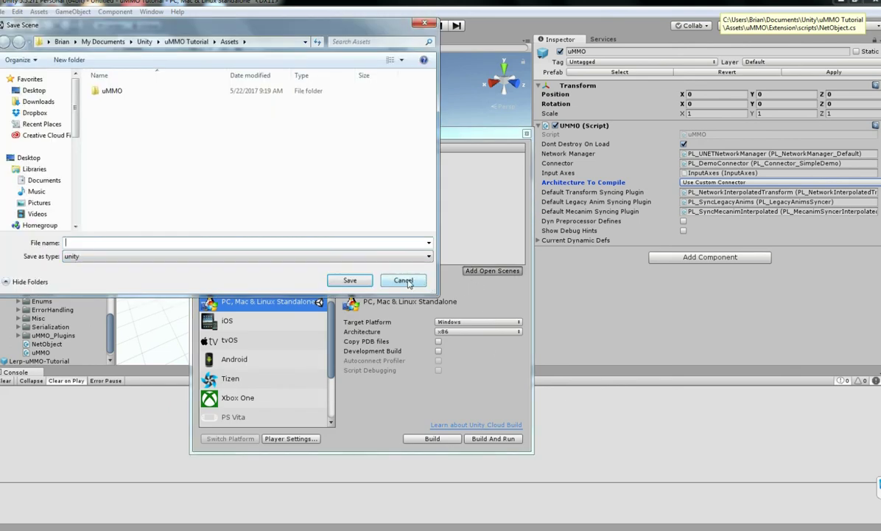
click(405, 280)
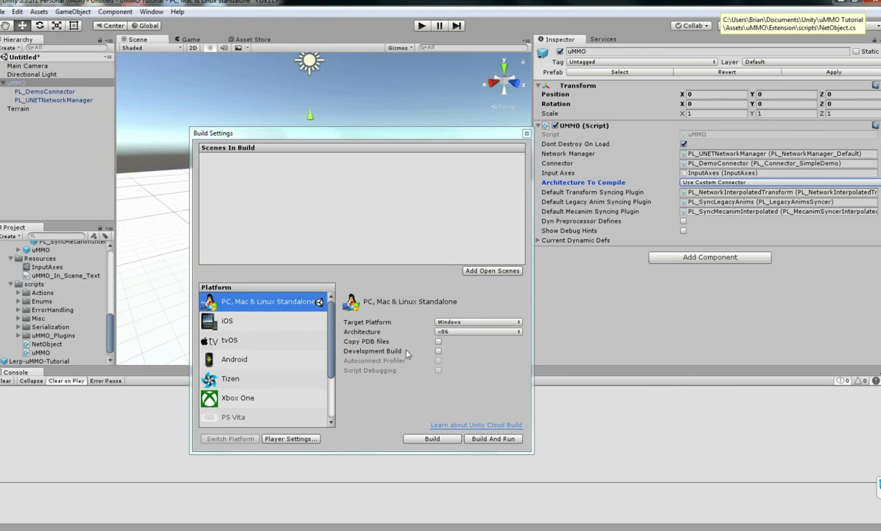
- Set the Windows standalone build's architecture to x86_64 and start a build
click(446, 332)
click(459, 355)
click(432, 438)
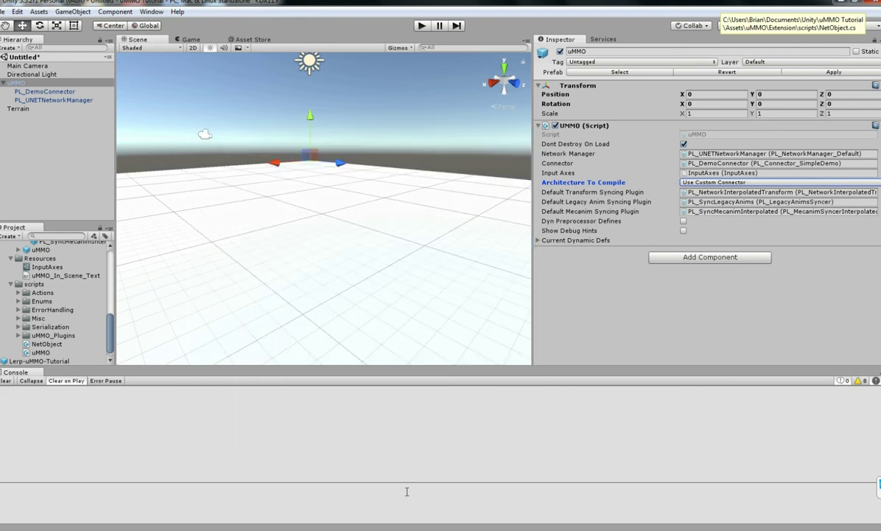
- Build and run the Windows standalone player, saving the executable as test in the uMMO Tutorial folder
mouse_move(378, 529)
click(398, 516)
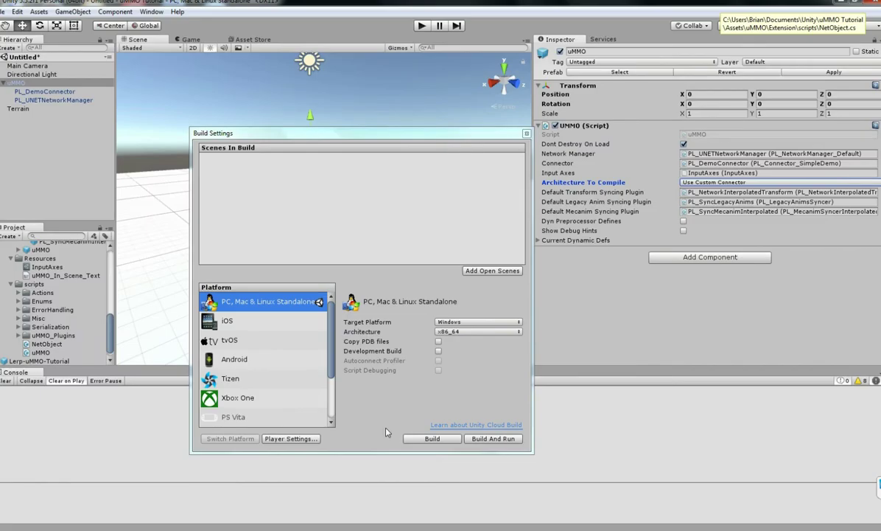
click(491, 438)
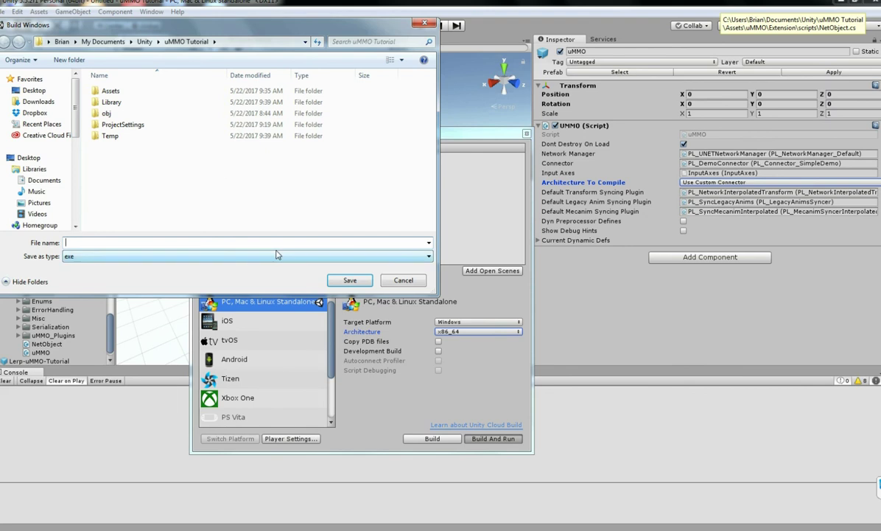
text(test)
click(346, 280)
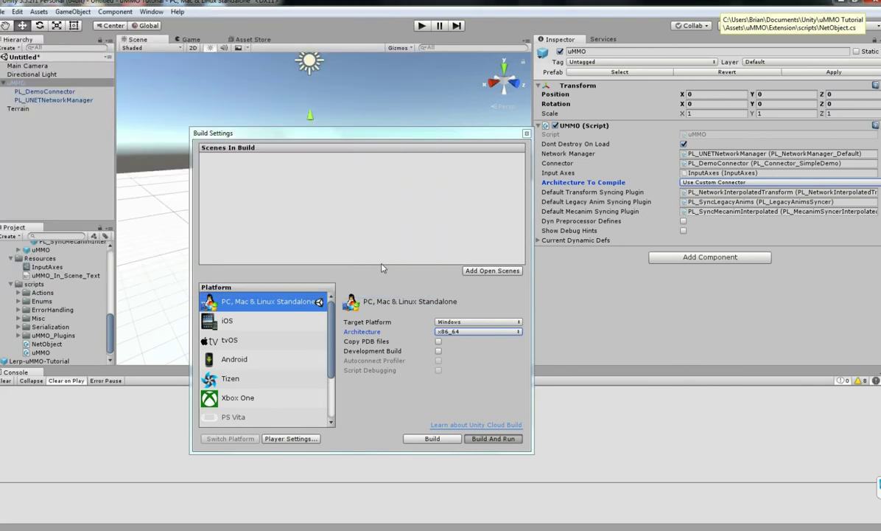